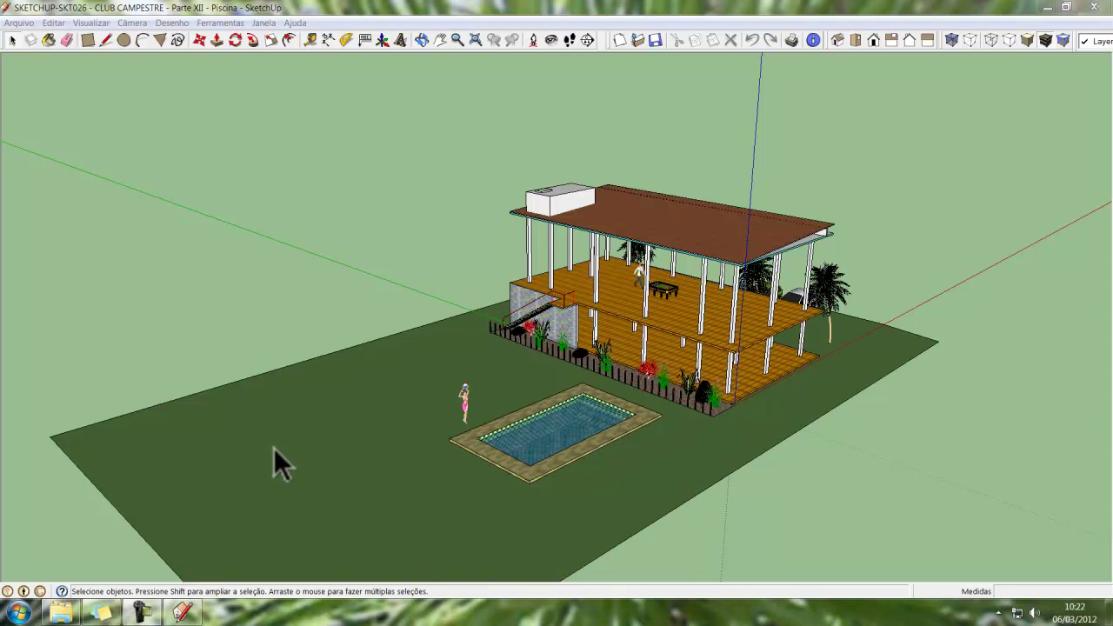
Orbit to a low, close frontal view across the pool toward the club house and cars
{"action": "middle_click_drag", "start_coordinate": [262, 450], "coordinate": [239, 508]}
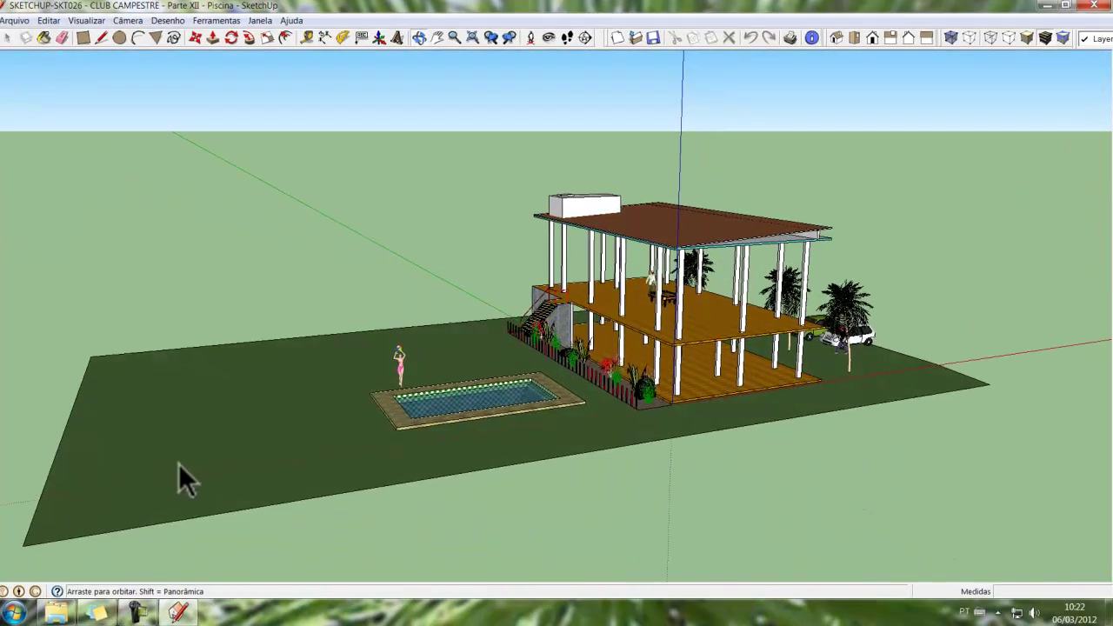
{"action": "mouse_move", "coordinate": [178, 464]}
{"action": "middle_mouse_down"}
{"action": "mouse_move", "coordinate": [4, 435]}
{"action": "mouse_move", "coordinate": [567, 343]}
{"action": "middle_mouse_up"}
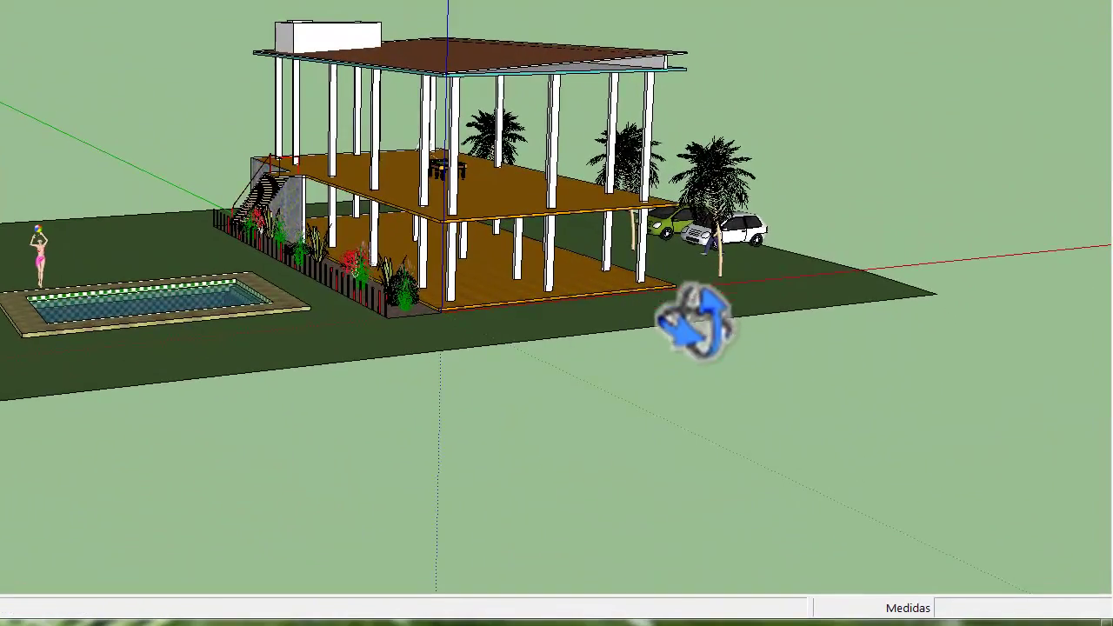
{"action": "mouse_move", "coordinate": [524, 387]}
{"action": "middle_mouse_down"}
{"action": "mouse_move", "coordinate": [409, 366]}
{"action": "mouse_move", "coordinate": [373, 390]}
{"action": "mouse_move", "coordinate": [348, 368]}
{"action": "mouse_move", "coordinate": [281, 353]}
{"action": "mouse_move", "coordinate": [256, 373]}
{"action": "mouse_move", "coordinate": [286, 385]}
{"action": "mouse_move", "coordinate": [261, 380]}
{"action": "mouse_move", "coordinate": [266, 391]}
{"action": "mouse_move", "coordinate": [244, 377]}
{"action": "mouse_move", "coordinate": [283, 387]}
{"action": "mouse_move", "coordinate": [247, 351]}
{"action": "middle_mouse_up"}
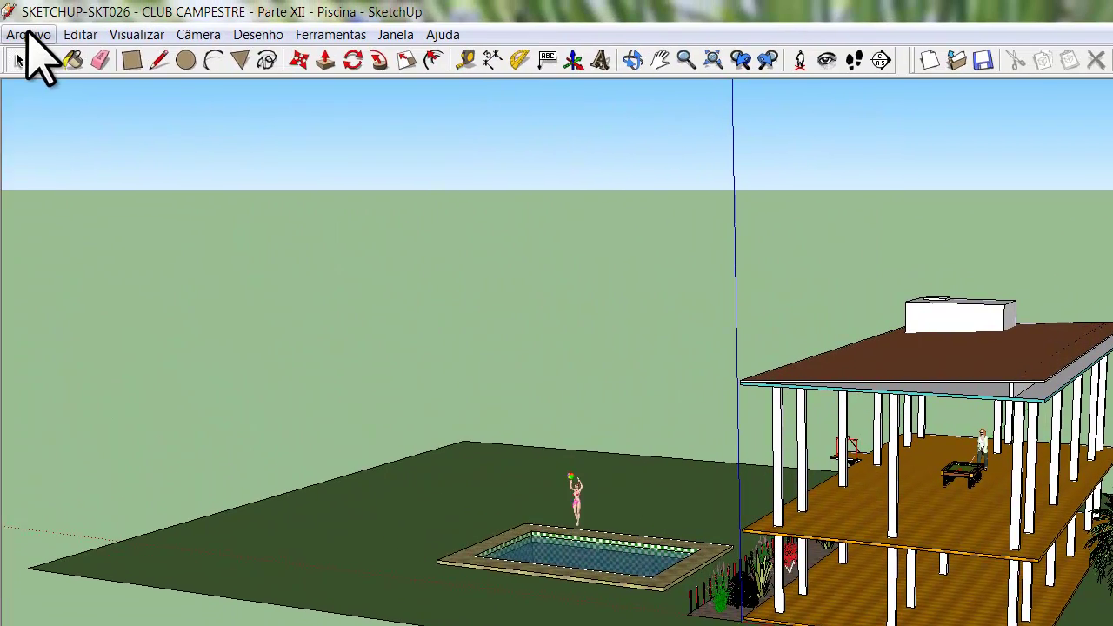
Start a 2D graphic export of the club view from the File menu
{"action": "left_click", "coordinate": [29, 35]}
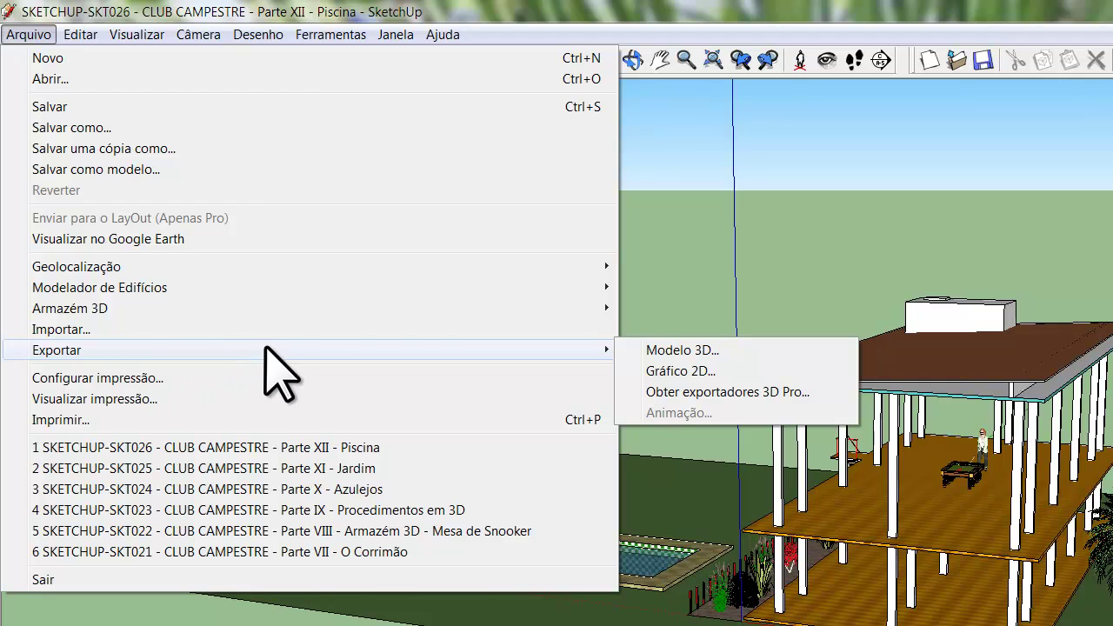
{"action": "mouse_move", "coordinate": [44, 345]}
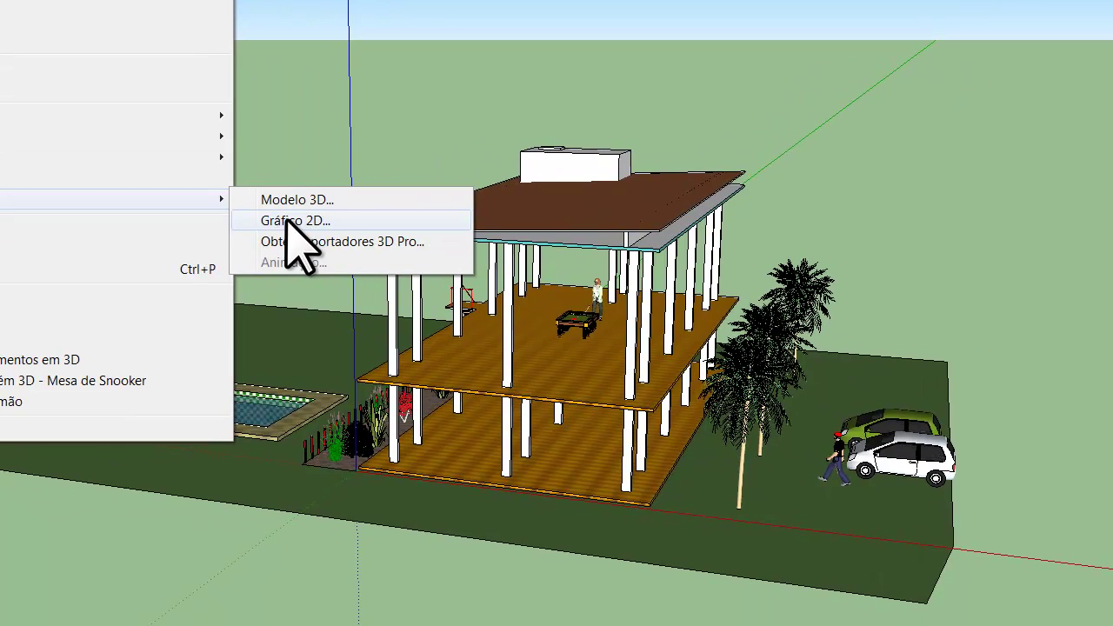
{"action": "left_click", "coordinate": [287, 221]}
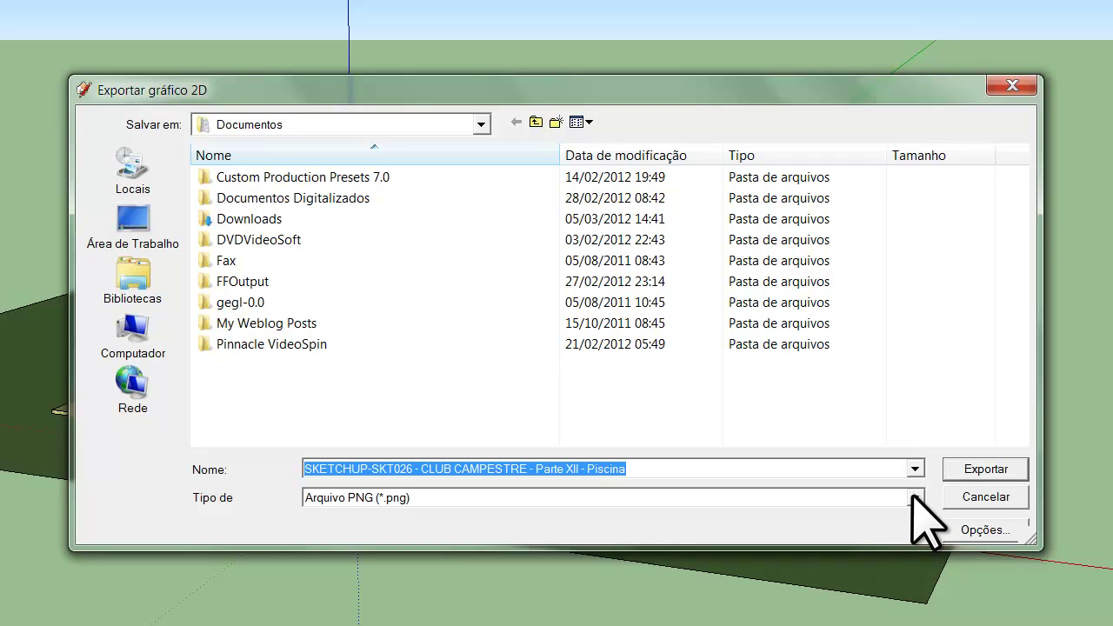
{"action": "left_click", "coordinate": [915, 498]}
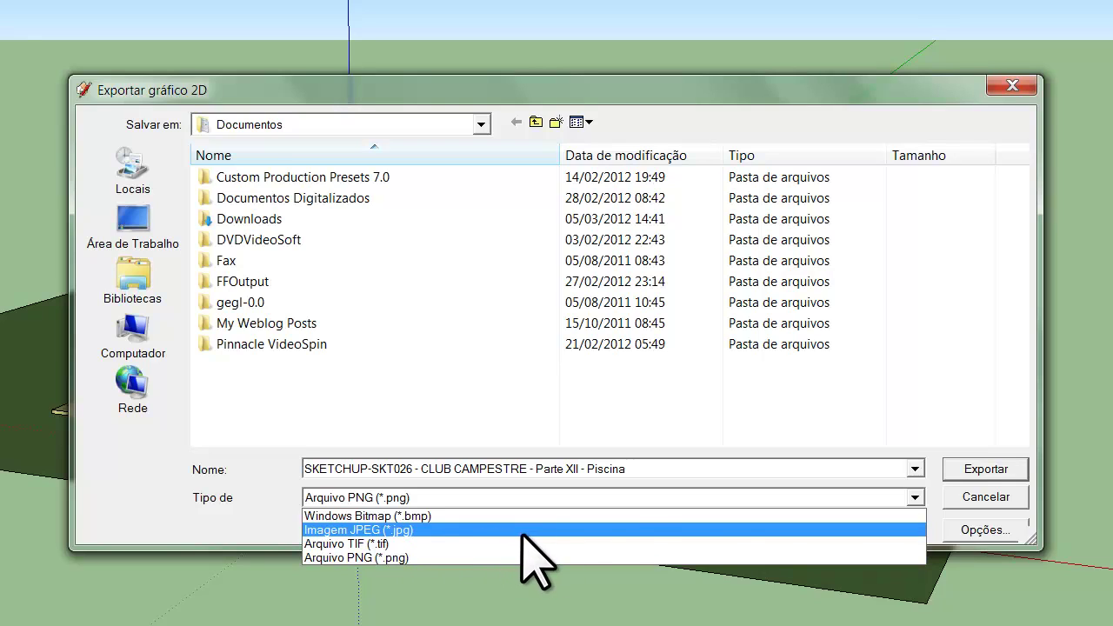
{"action": "left_click", "coordinate": [914, 501]}
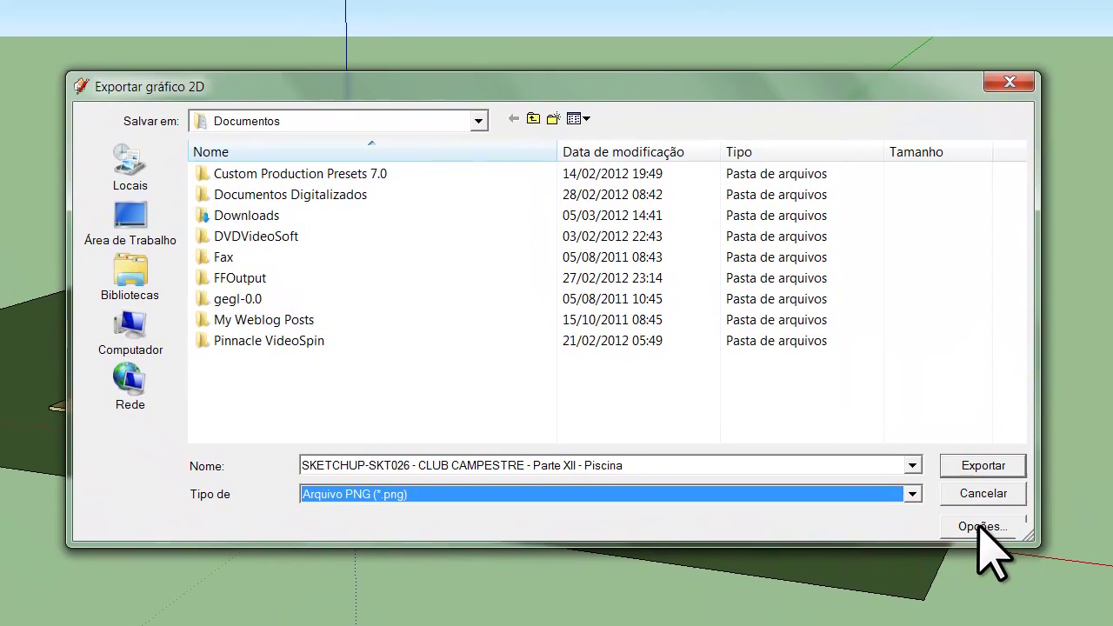
Bring up the export size options and turn off 'Use view size'
{"action": "left_click", "coordinate": [983, 532]}
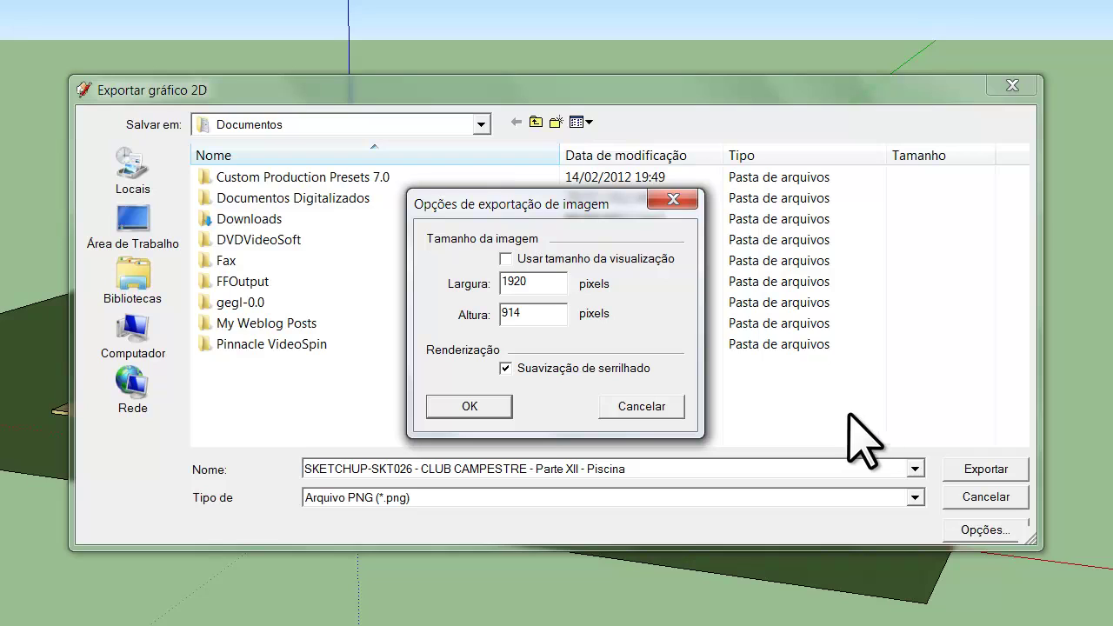
{"action": "left_click", "coordinate": [505, 259]}
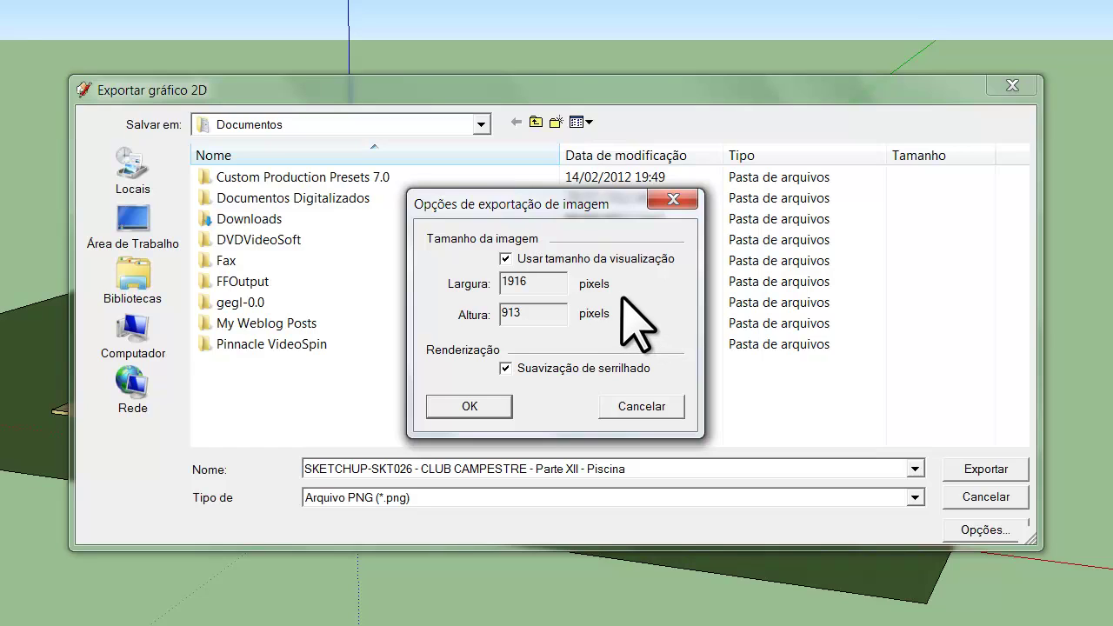
{"action": "left_click", "coordinate": [506, 258]}
{"action": "left_click", "coordinate": [505, 258]}
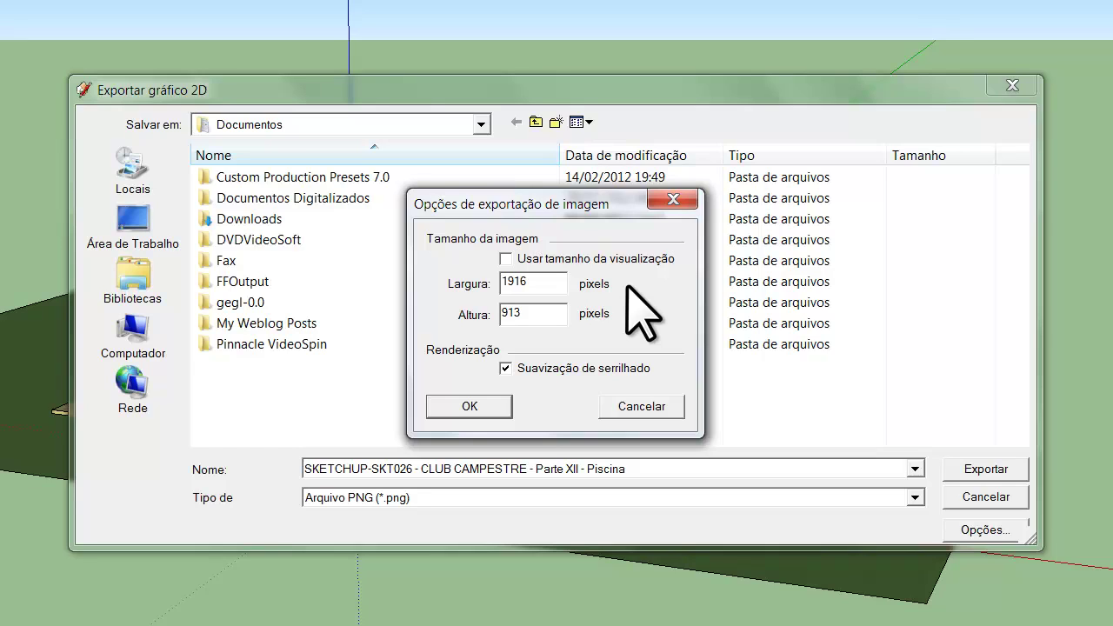
Start replacing the 1916 width with a new value, dismissing the colour-scheme warning
{"action": "left_click", "coordinate": [545, 287]}
{"action": "left_click_drag", "start_coordinate": [545, 287], "coordinate": [465, 286]}
{"action": "type", "text": "19"}
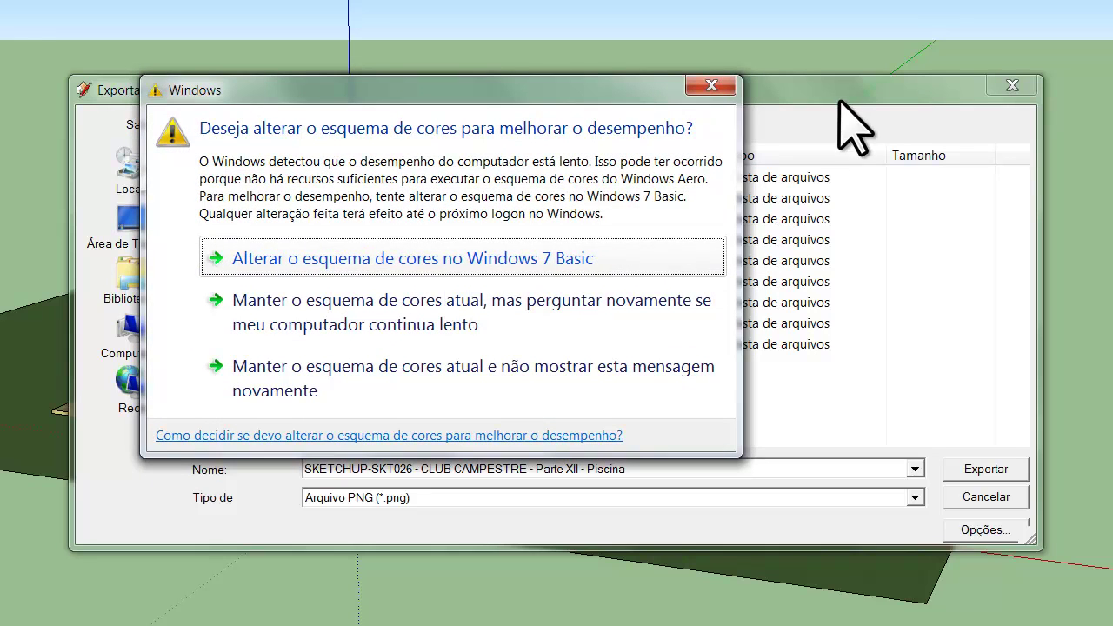
{"action": "left_click", "coordinate": [715, 88]}
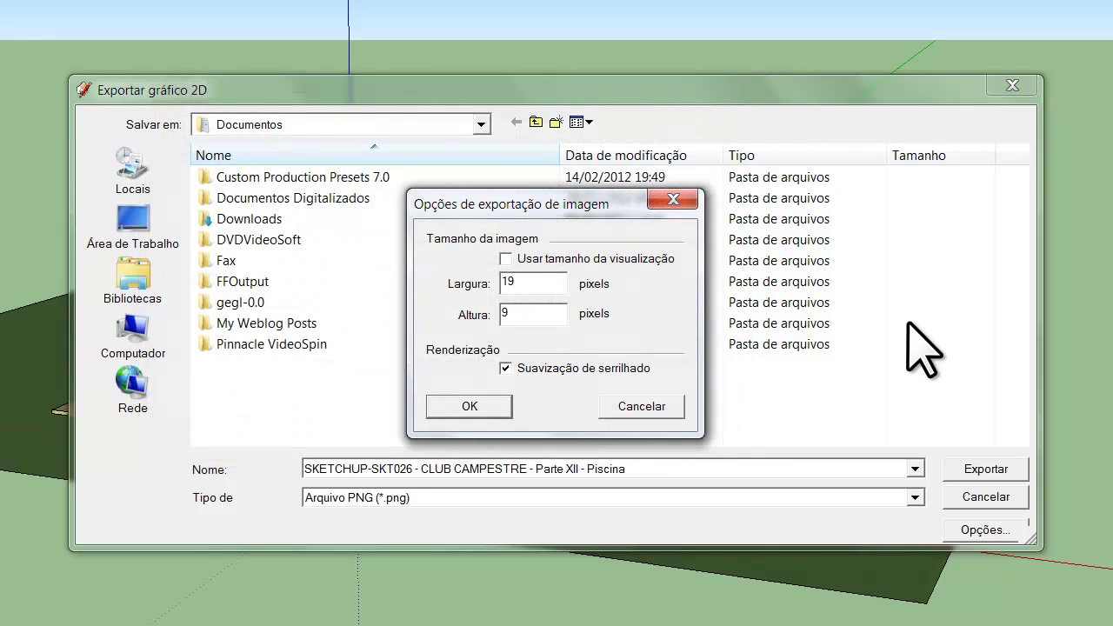
Enter a custom export width of 1920 and height of 1080 pixels
{"action": "type", "text": "20"}
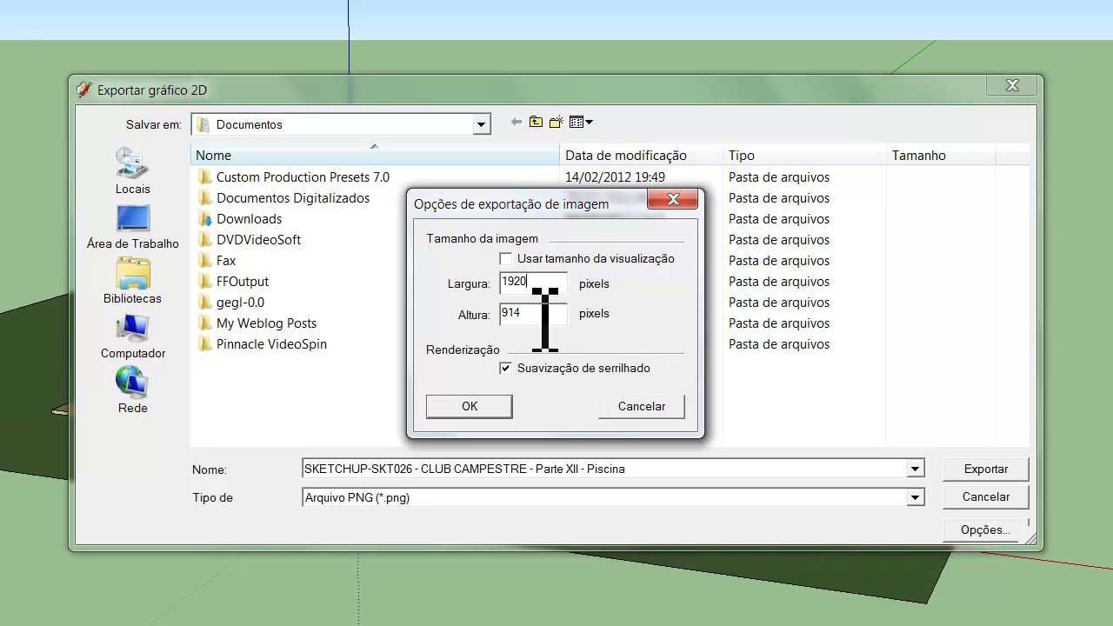
{"action": "left_click_drag", "start_coordinate": [544, 315], "coordinate": [504, 315]}
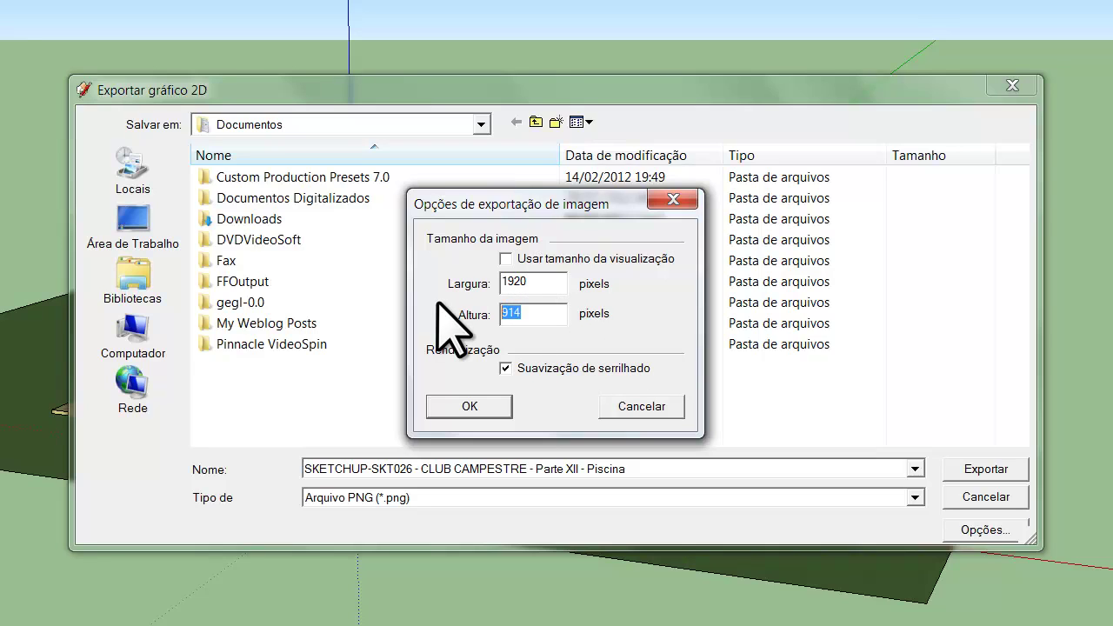
{"action": "type", "text": "1"}
{"action": "type", "text": "08"}
{"action": "type", "text": "0"}
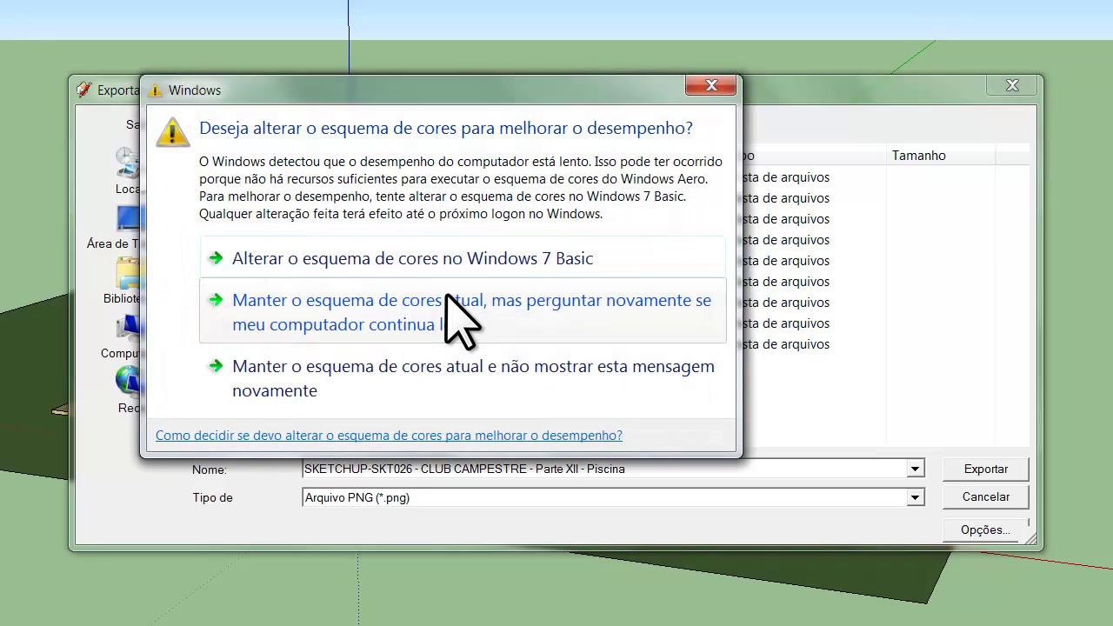
Dismiss the colour-scheme warning, restore the 1916 × 913 view size and confirm the options
{"action": "left_click", "coordinate": [712, 87]}
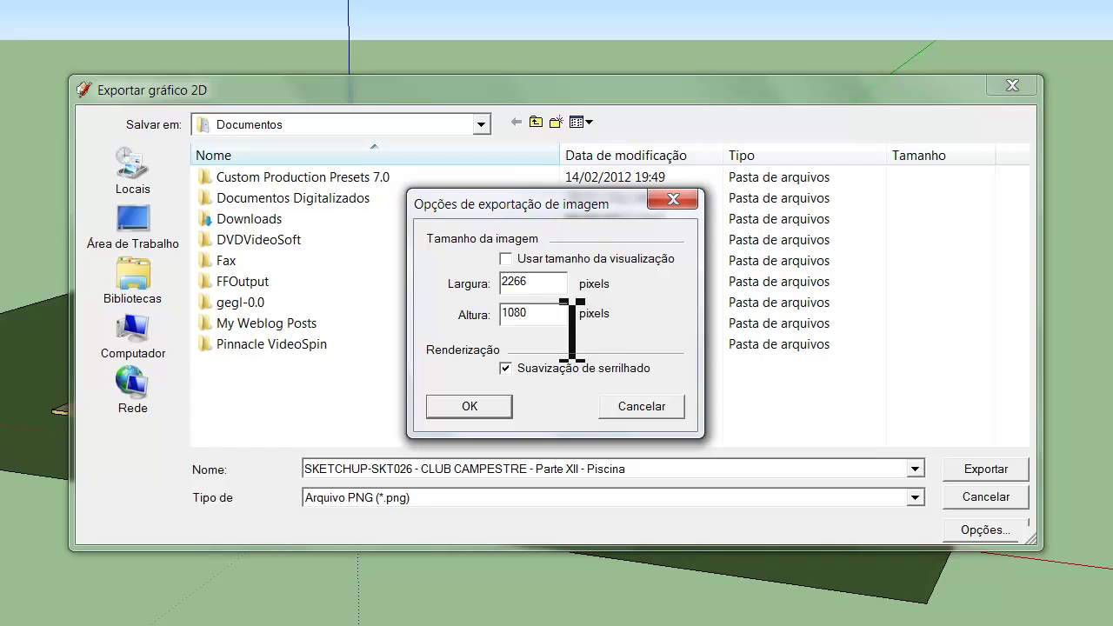
{"action": "left_click", "coordinate": [562, 315]}
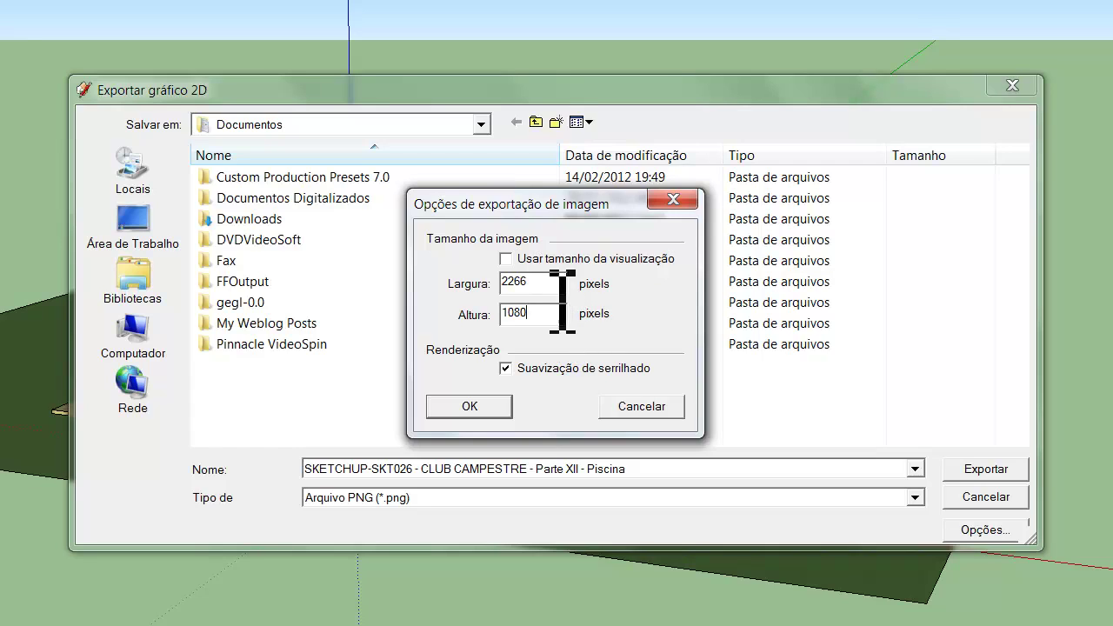
{"action": "left_click", "coordinate": [505, 259]}
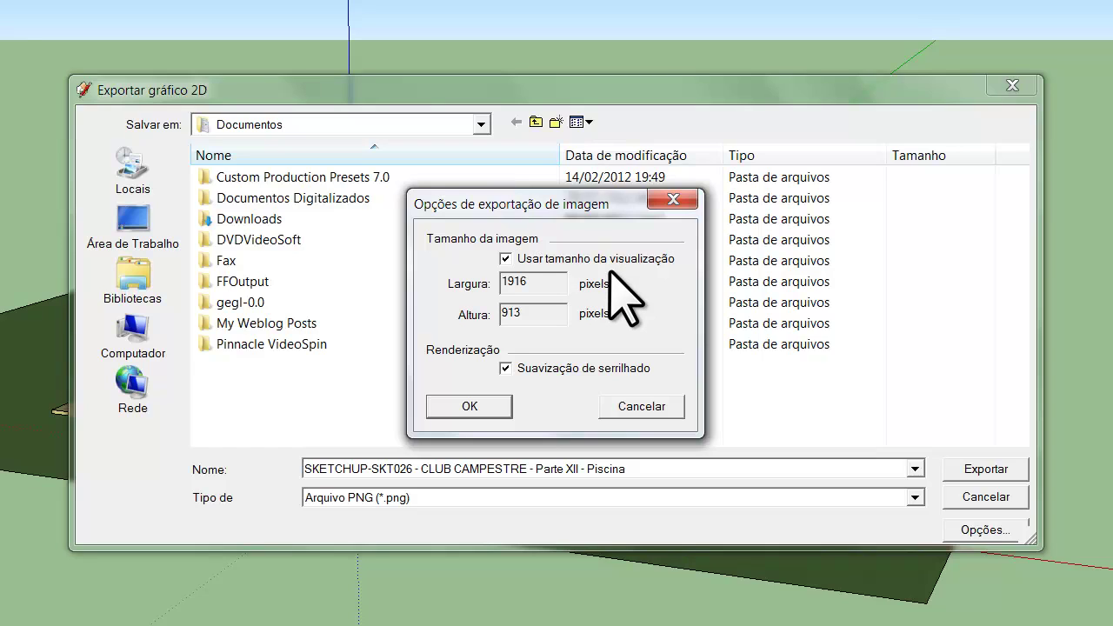
{"action": "left_click", "coordinate": [473, 406]}
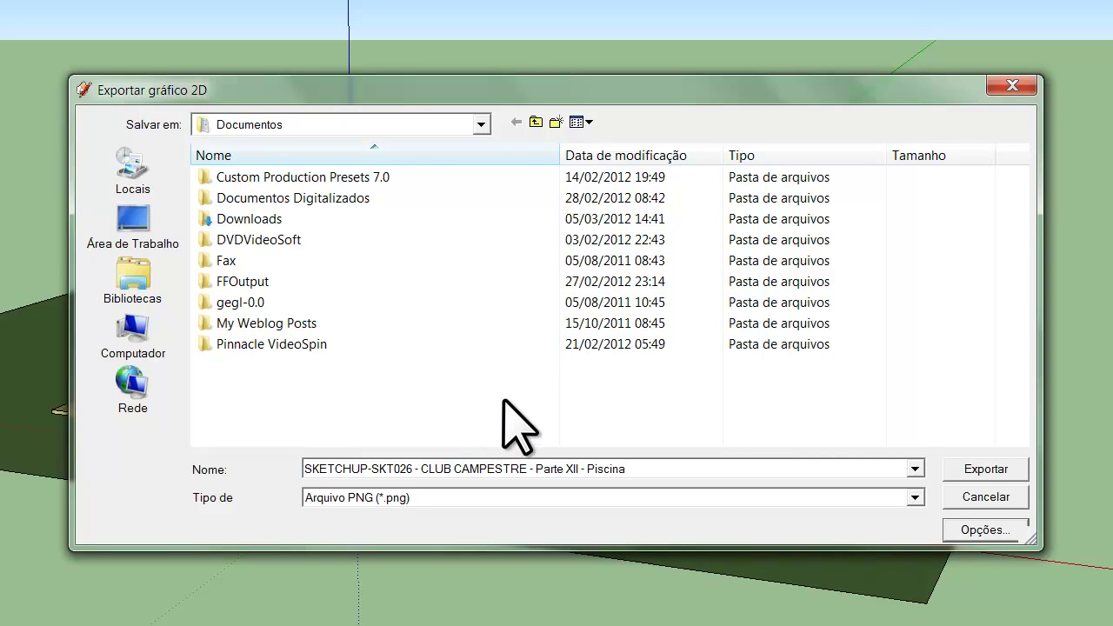
Export the PNG image and open the Documentos library to locate it
{"action": "left_click", "coordinate": [987, 470]}
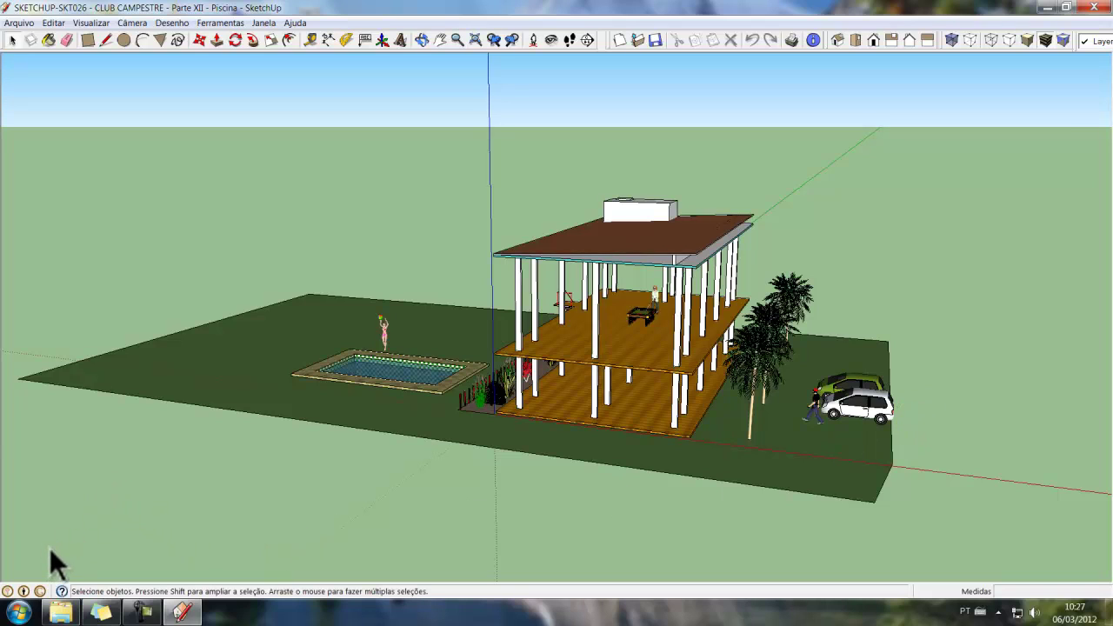
{"action": "left_click", "coordinate": [18, 613]}
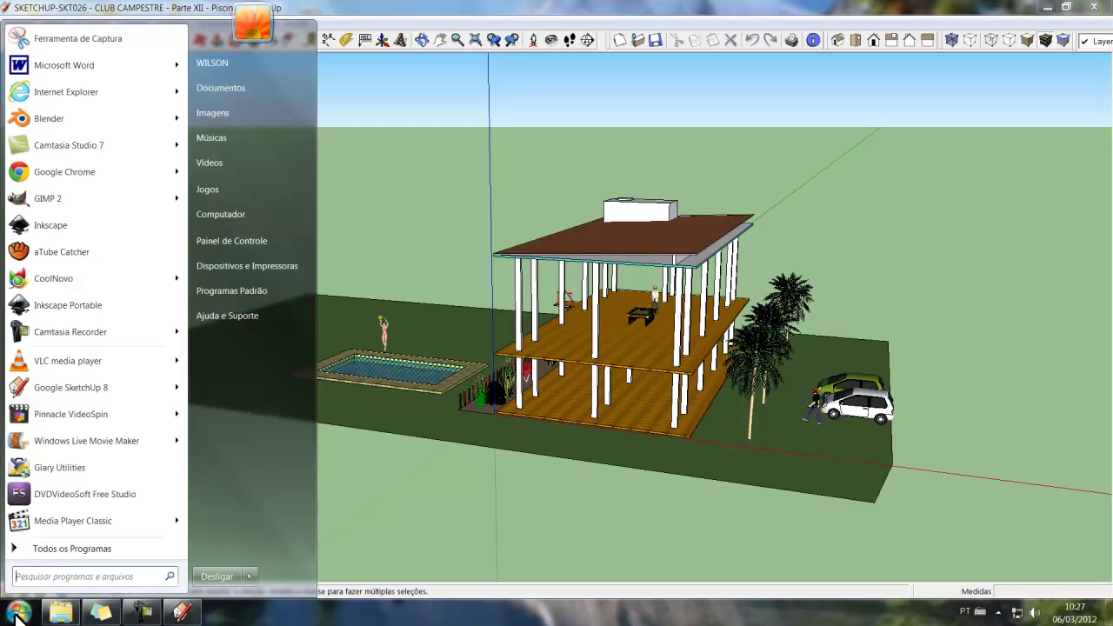
{"action": "left_click", "coordinate": [219, 88]}
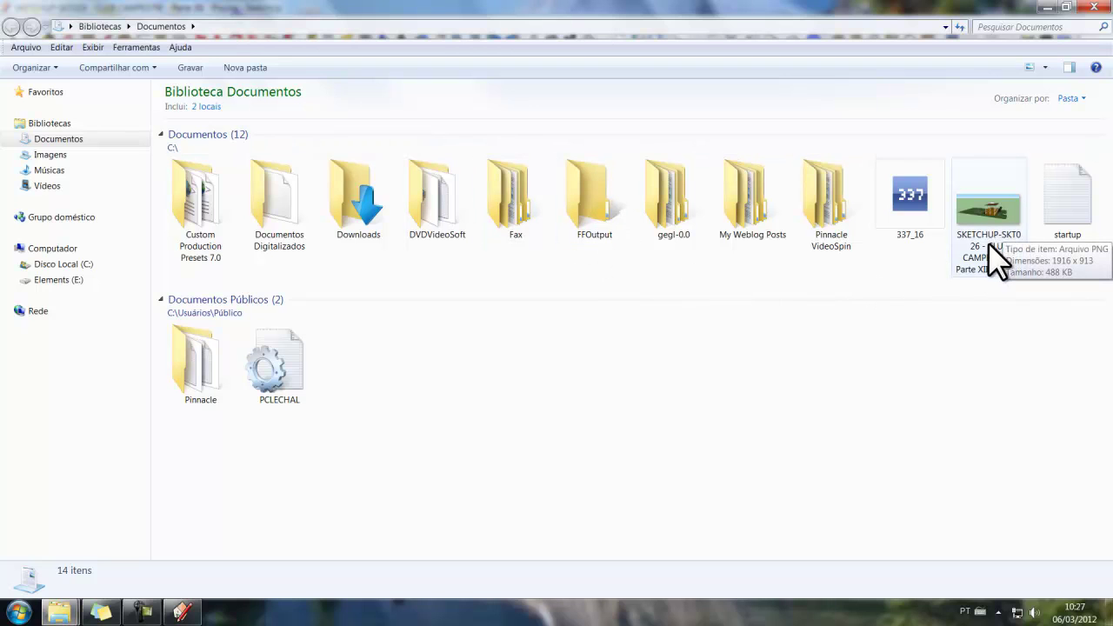
Preview the exported 1916 × 913 PNG, then close Photo Viewer and Documentos
{"action": "double_click", "coordinate": [988, 221]}
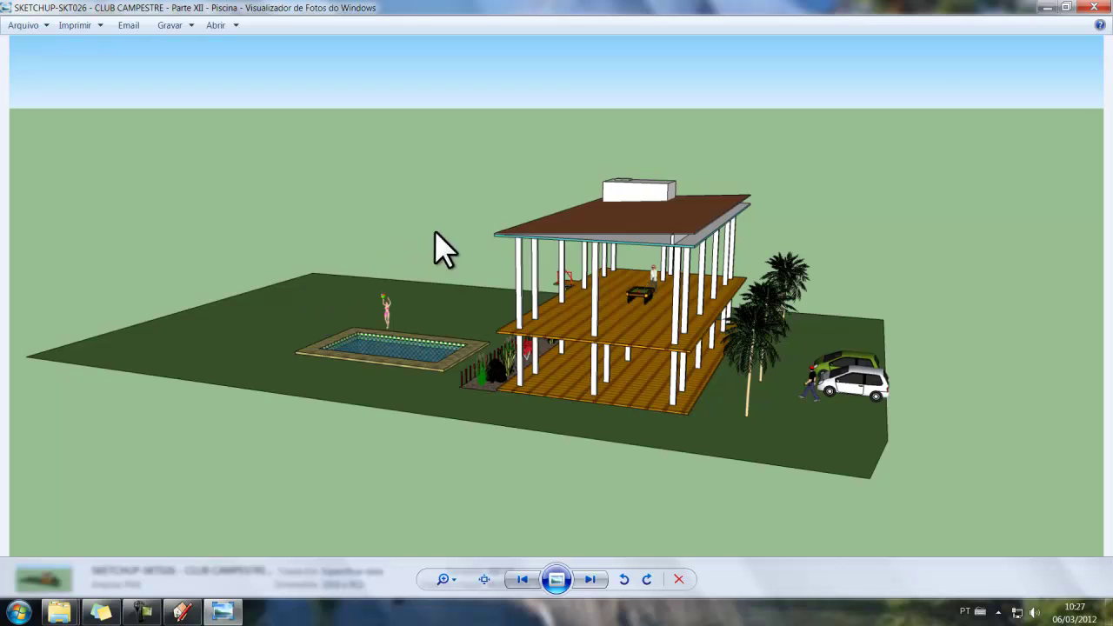
{"action": "left_click", "coordinate": [1103, 18]}
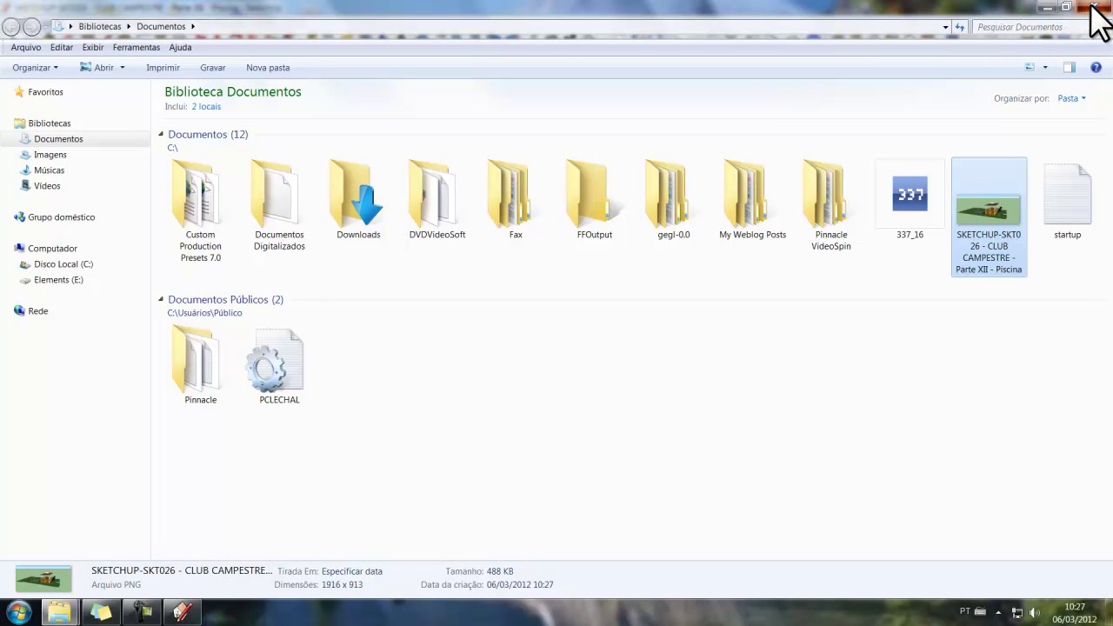
{"action": "left_click", "coordinate": [1094, 7]}
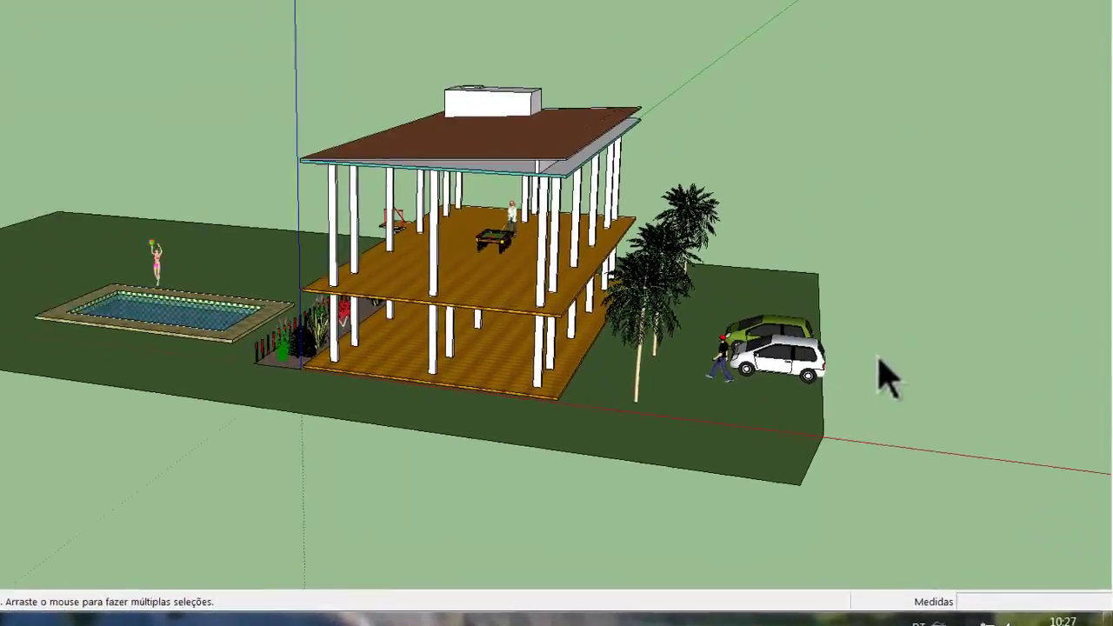
{"action": "mouse_move", "coordinate": [882, 372]}
{"action": "middle_mouse_down"}
{"action": "mouse_move", "coordinate": [870, 300]}
{"action": "mouse_move", "coordinate": [858, 331]}
{"action": "middle_mouse_up"}
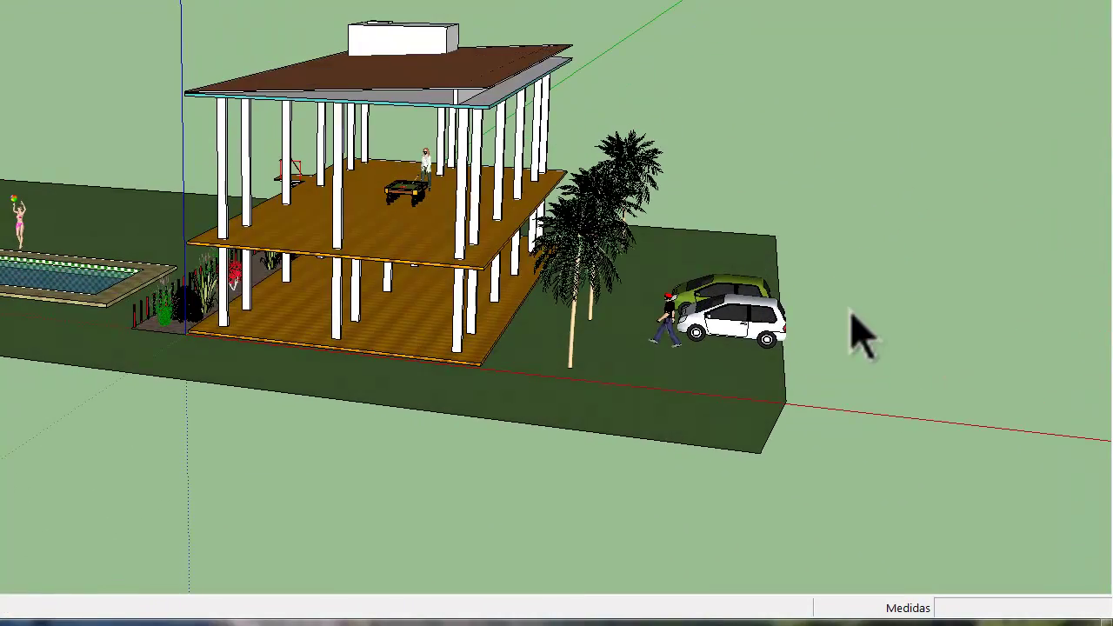
Orbit to a raised front view showing the roof, cars and palms, then open File
{"action": "mouse_move", "coordinate": [875, 278]}
{"action": "middle_mouse_down", "text": "shift"}
{"action": "mouse_move", "coordinate": [1056, 230]}
{"action": "mouse_move", "coordinate": [75, 218]}
{"action": "mouse_move", "coordinate": [117, 334]}
{"action": "mouse_move", "coordinate": [75, 286]}
{"action": "mouse_move", "coordinate": [293, 293]}
{"action": "middle_mouse_up", "text": "shift"}
{"action": "mouse_move", "coordinate": [1014, 373]}
{"action": "middle_mouse_down"}
{"action": "mouse_move", "coordinate": [535, 408]}
{"action": "mouse_move", "coordinate": [745, 435]}
{"action": "mouse_move", "coordinate": [753, 452]}
{"action": "mouse_move", "coordinate": [502, 487]}
{"action": "mouse_move", "coordinate": [631, 517]}
{"action": "mouse_move", "coordinate": [630, 501]}
{"action": "middle_mouse_up"}
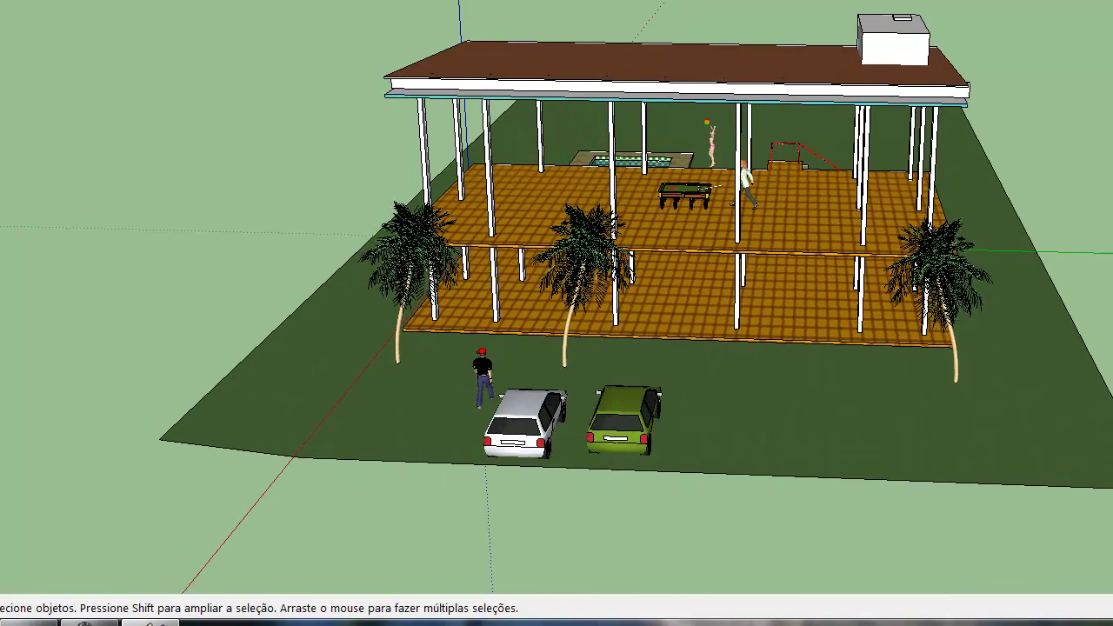
{"action": "left_click", "coordinate": [4, 4]}
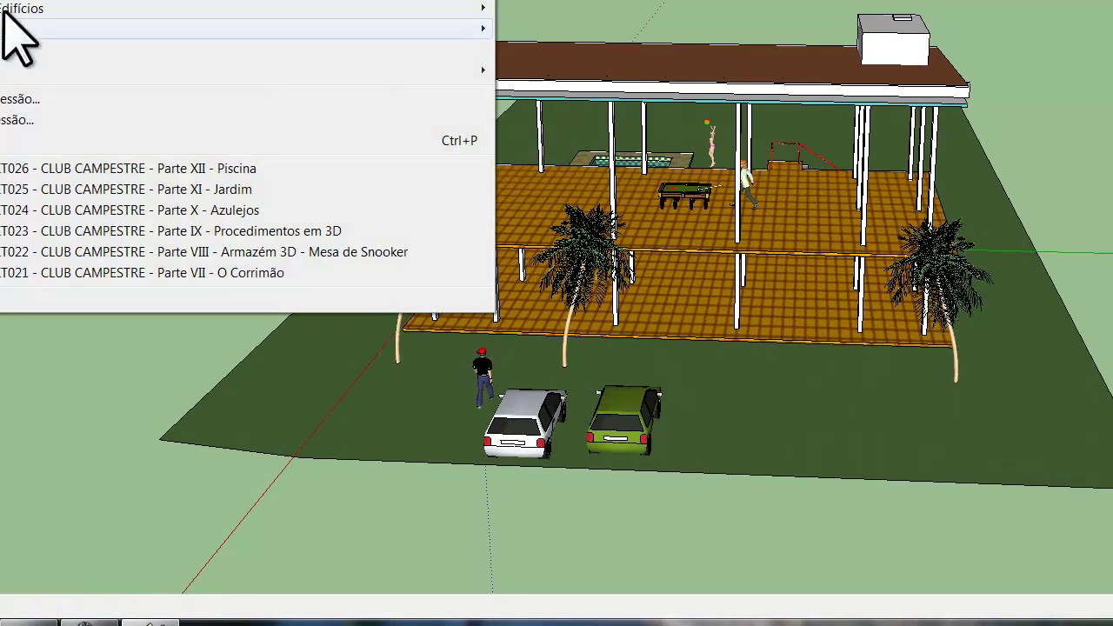
{"action": "mouse_move", "coordinate": [244, 70]}
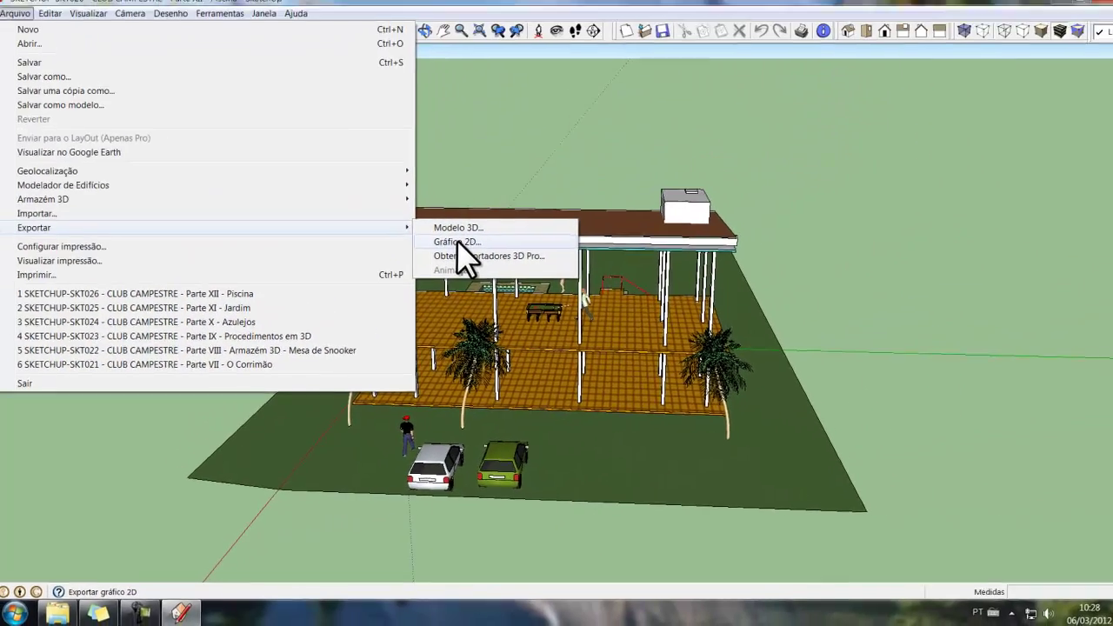
Export a second 1916 × 913 PNG named 'Parte XII - Piscina 2' without overwriting the first
{"action": "left_click", "coordinate": [526, 133]}
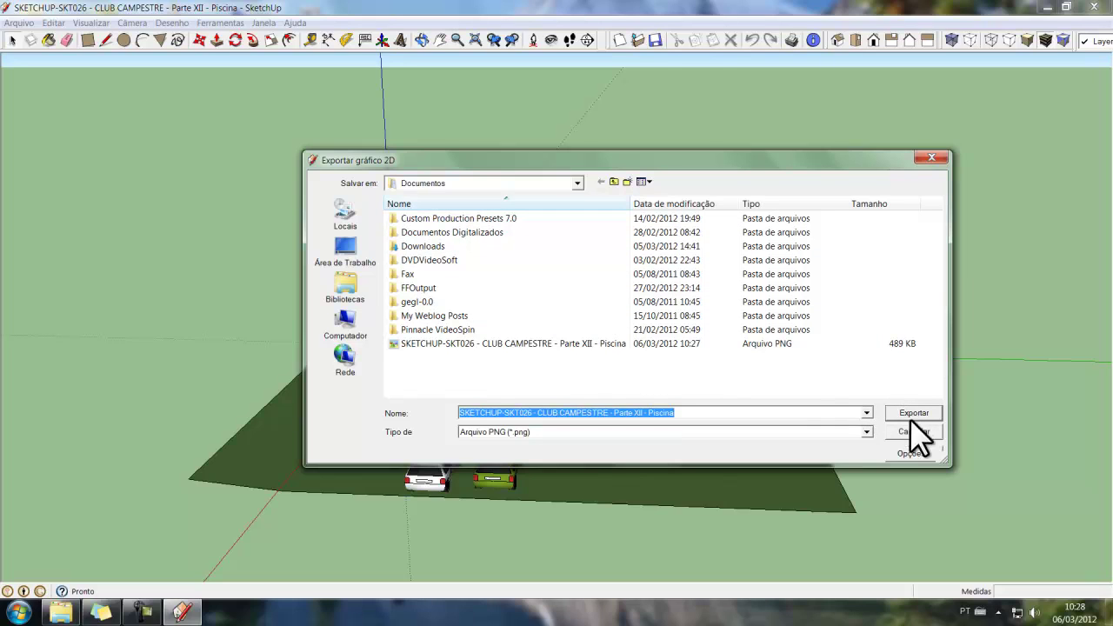
{"action": "left_click", "coordinate": [904, 453]}
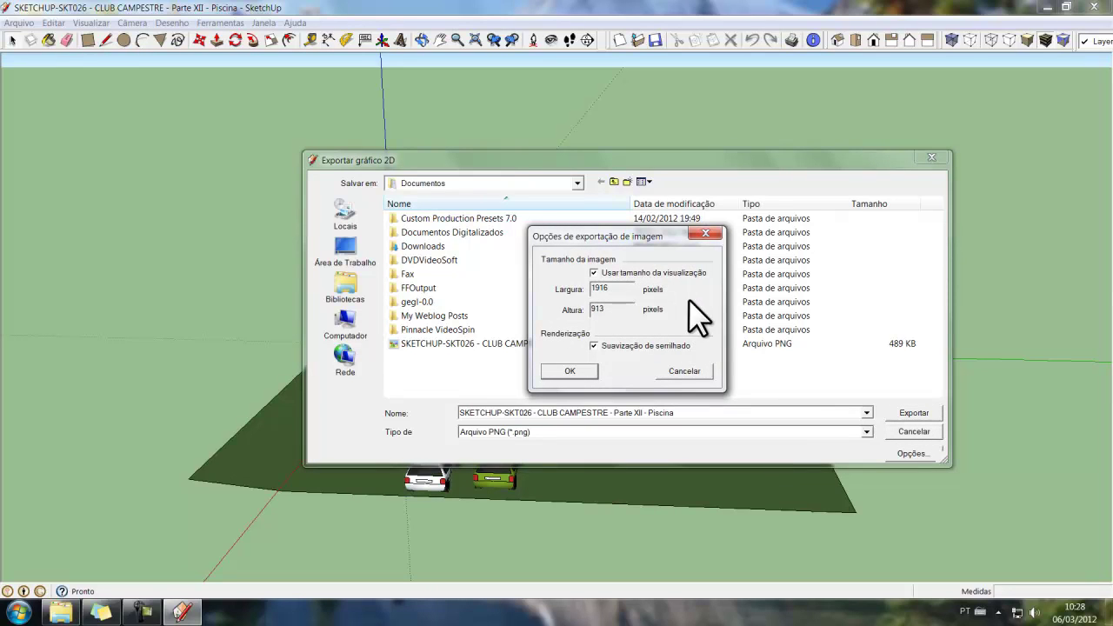
{"action": "left_click", "coordinate": [570, 371]}
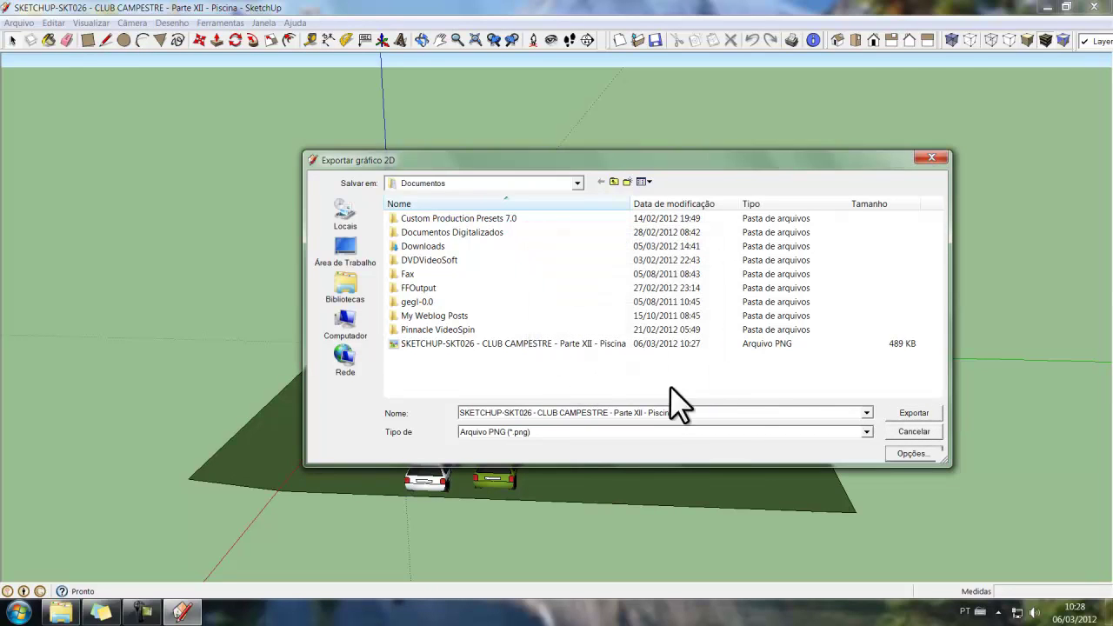
{"action": "left_click", "coordinate": [913, 417]}
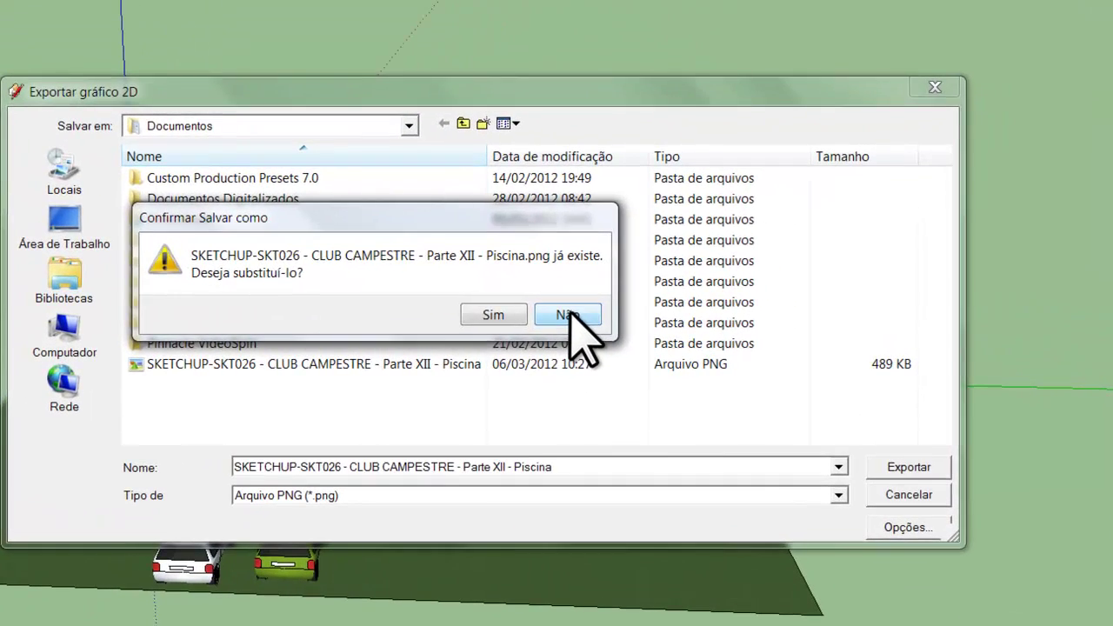
{"action": "left_click", "coordinate": [685, 310]}
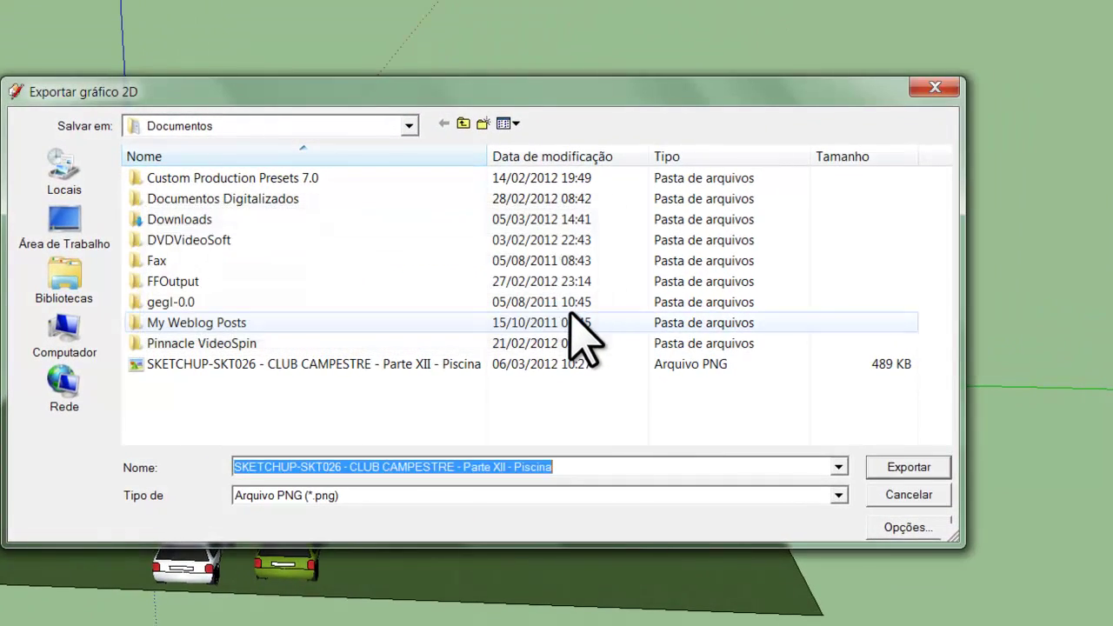
{"action": "left_click", "coordinate": [597, 464]}
{"action": "type", "text": "2"}
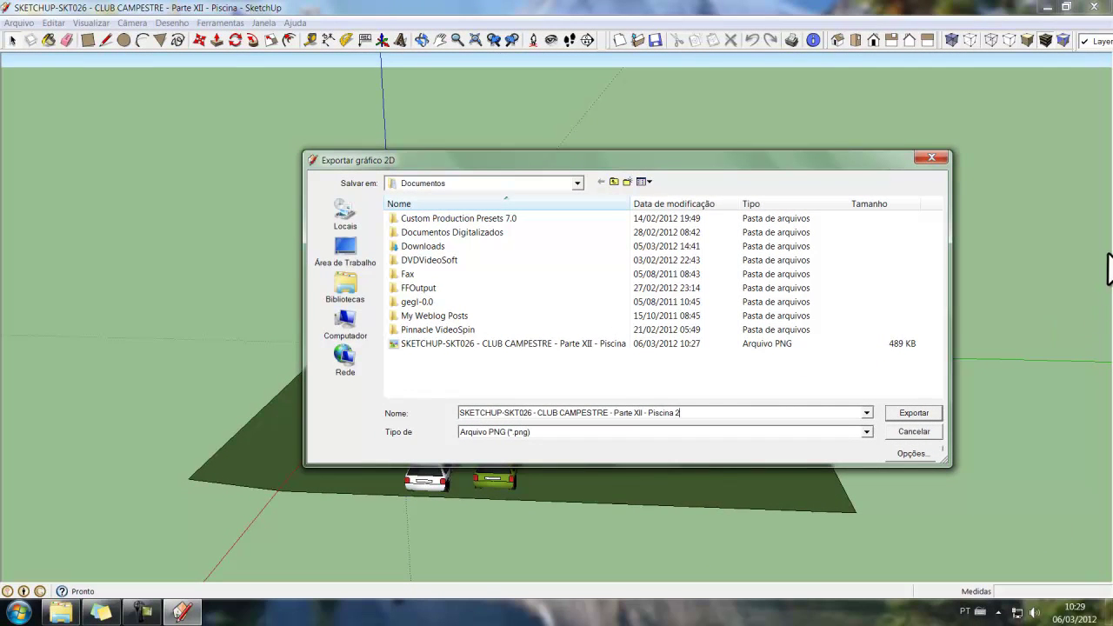
{"action": "left_click", "coordinate": [912, 414]}
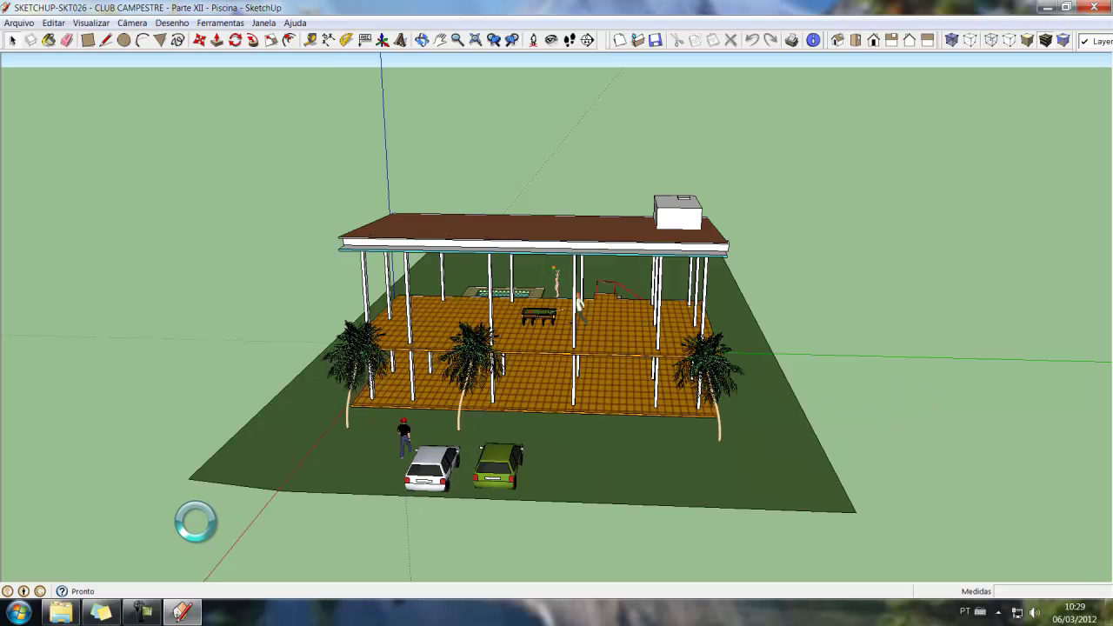
{"action": "left_click", "coordinate": [19, 610]}
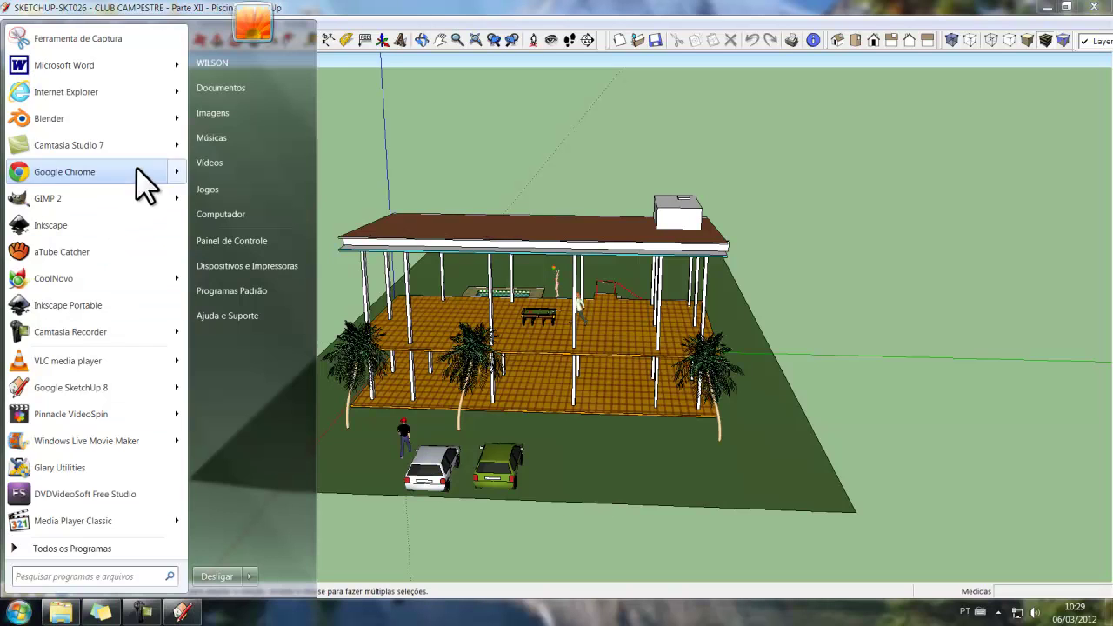
{"action": "left_click", "coordinate": [215, 89]}
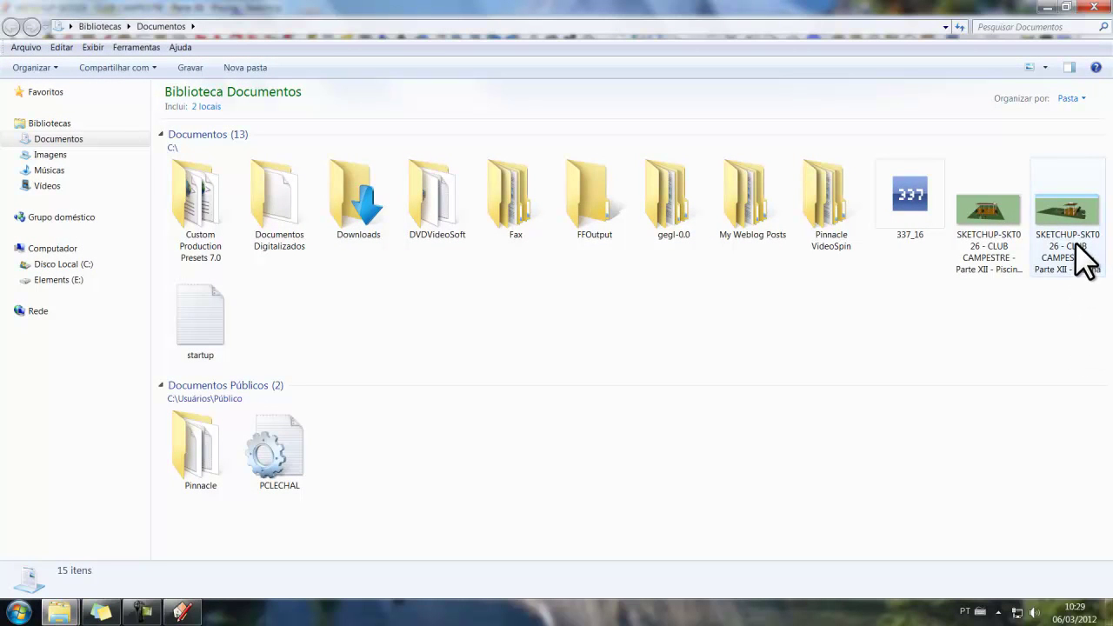
{"action": "left_click", "coordinate": [991, 218]}
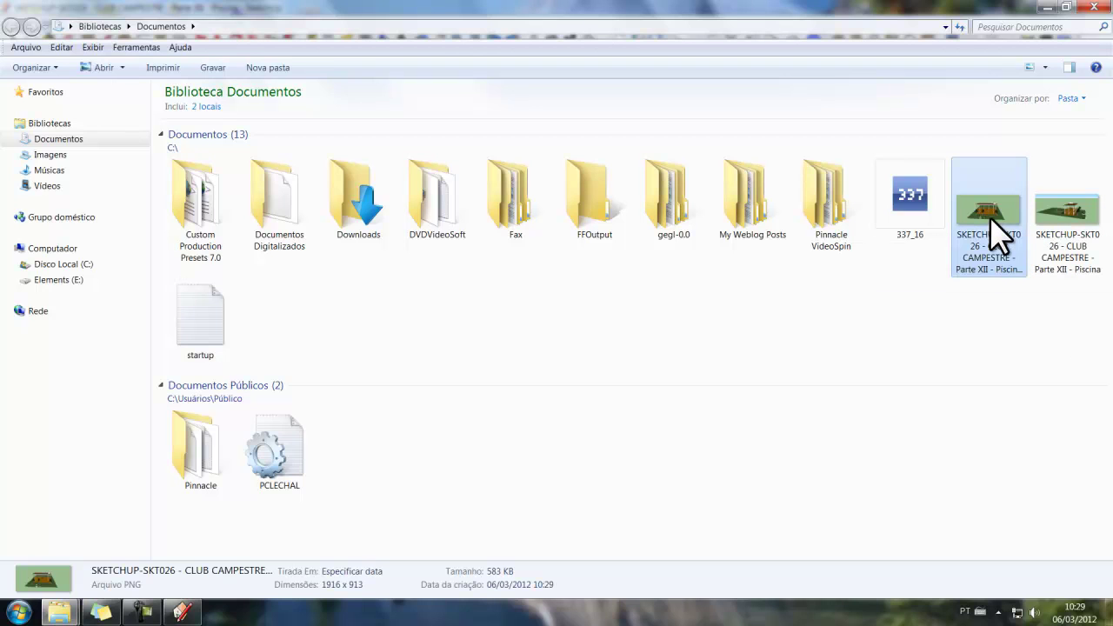
{"action": "double_click", "coordinate": [990, 217]}
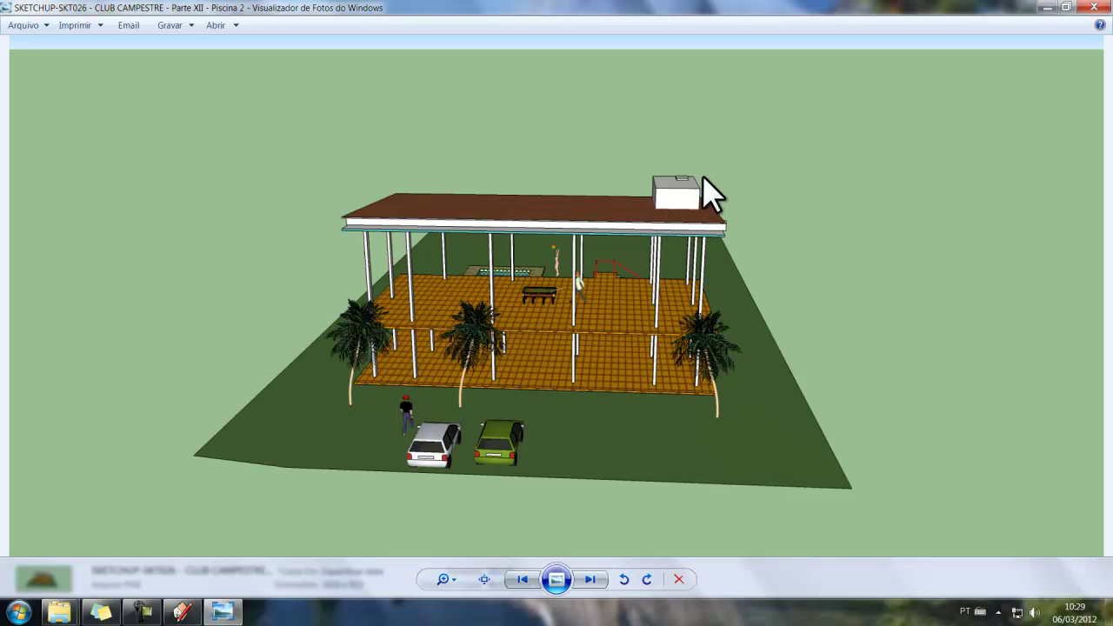
{"action": "left_click", "coordinate": [1097, 20]}
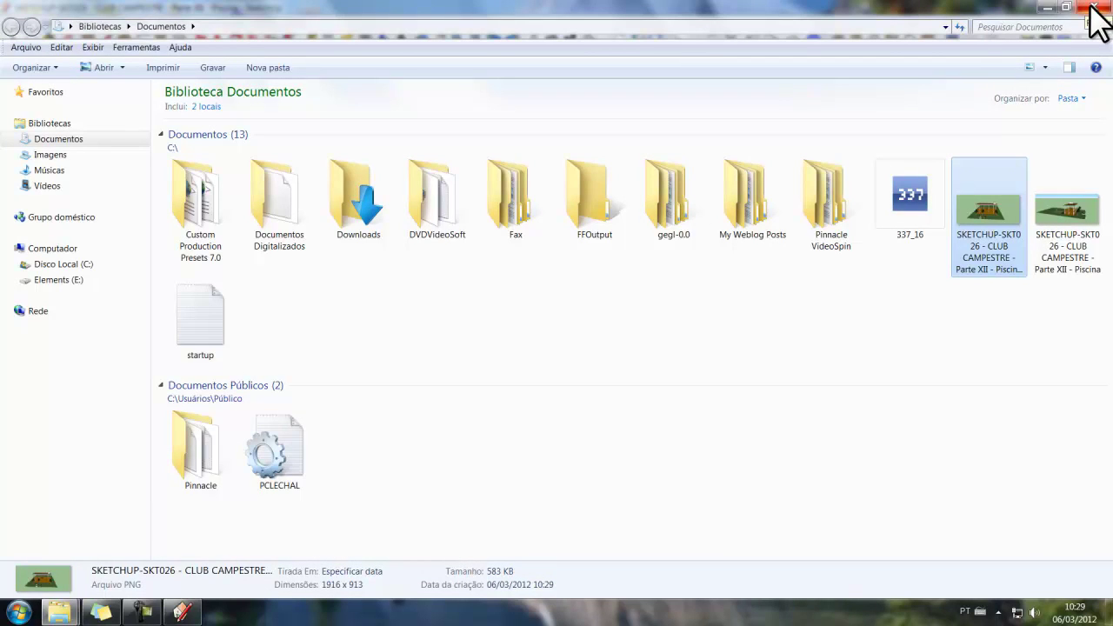
{"action": "left_click", "coordinate": [1093, 8]}
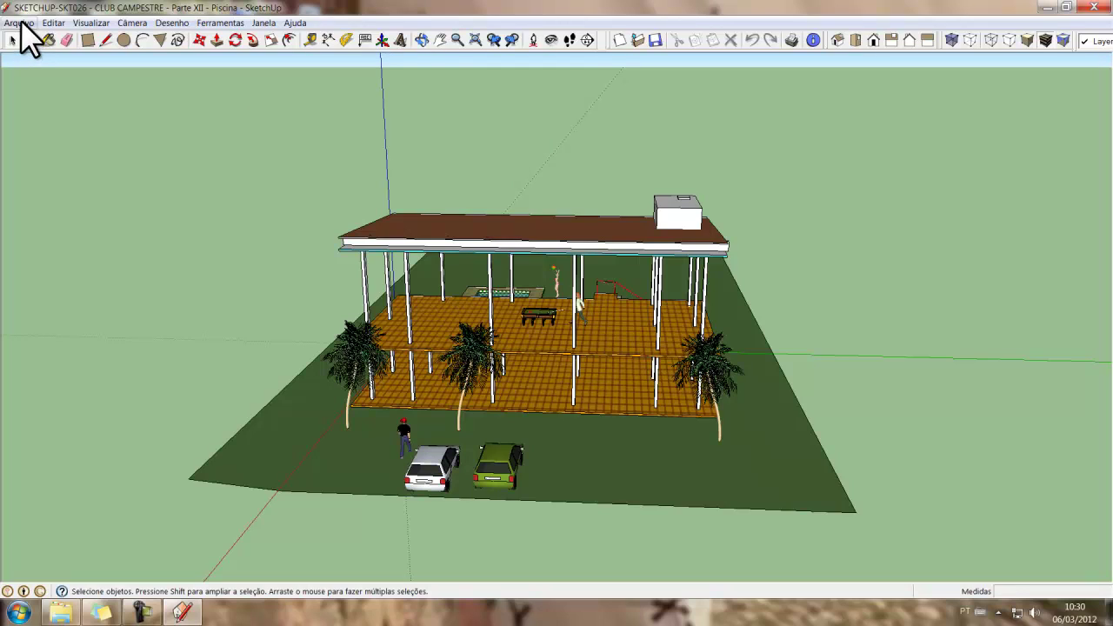
Open the Scenes panel, nudge it left, and add a scene for the front view
{"action": "left_click", "coordinate": [261, 24]}
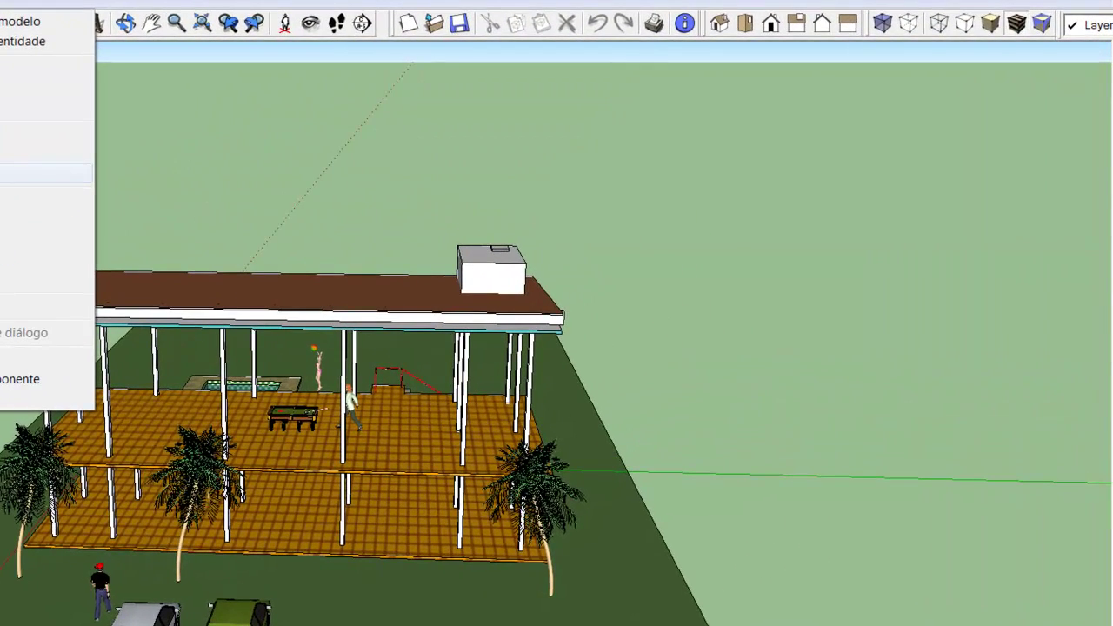
{"action": "left_click", "coordinate": [43, 173]}
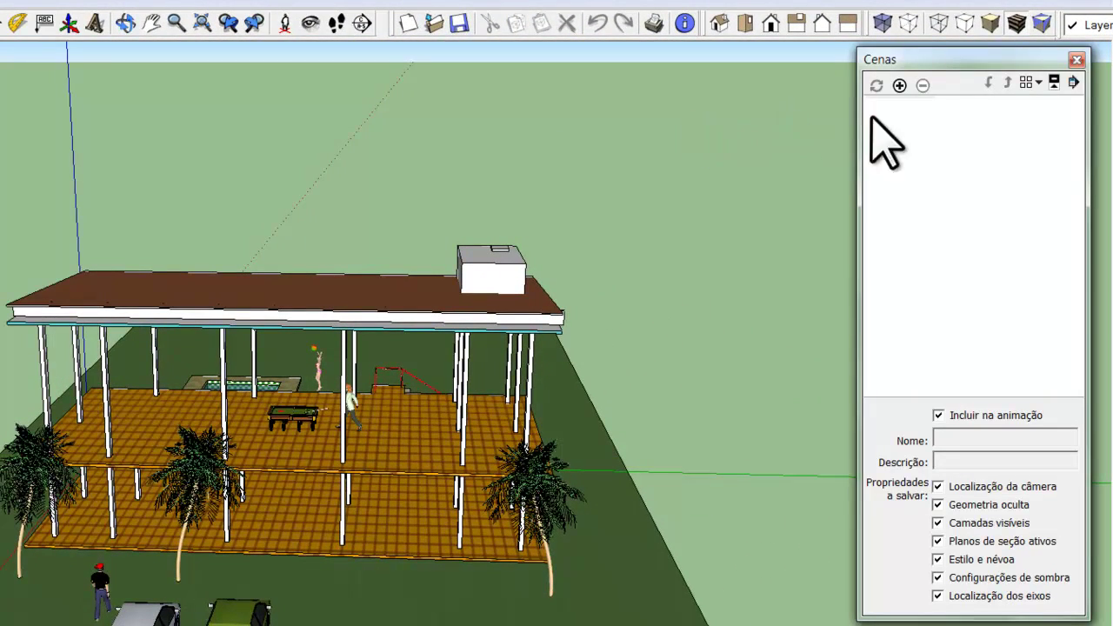
{"action": "left_click_drag", "start_coordinate": [929, 57], "coordinate": [884, 58]}
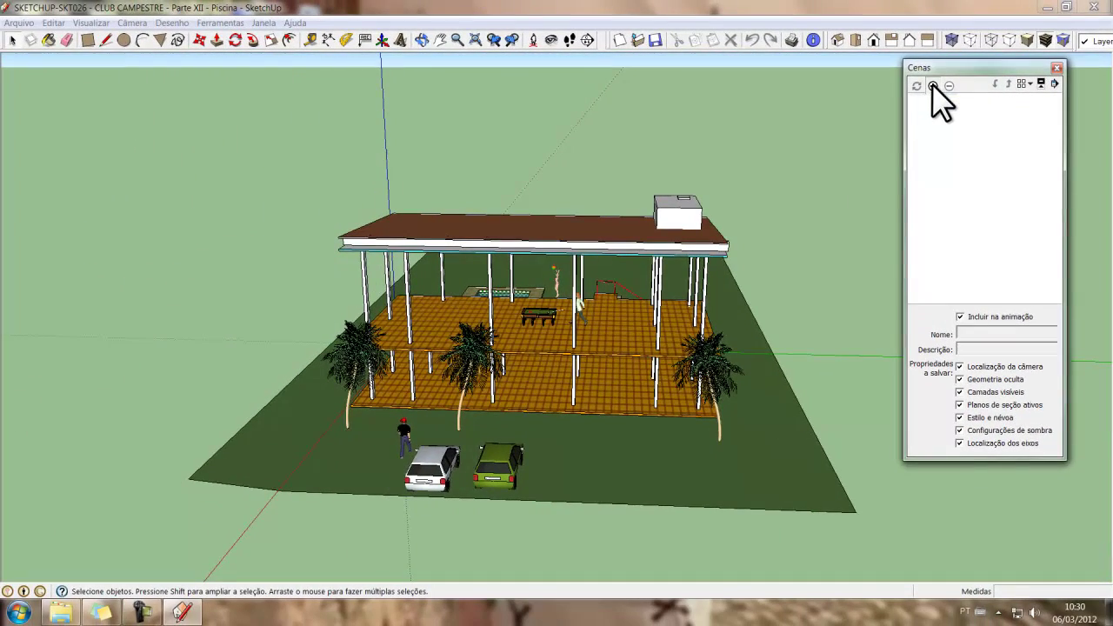
{"action": "left_click", "coordinate": [933, 85]}
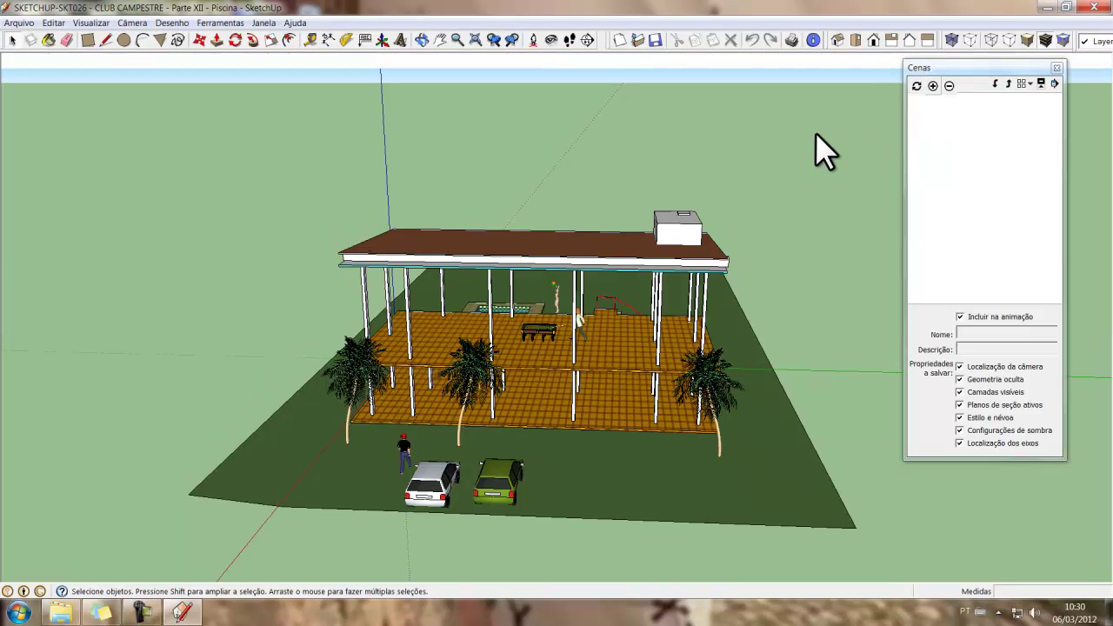
Dismiss the Windows colour-scheme warning and describe scene Cena 1 as 'Rastrear carros'
{"action": "scroll", "coordinate": [812, 132], "scroll_direction": "down", "scroll_amount": 1}
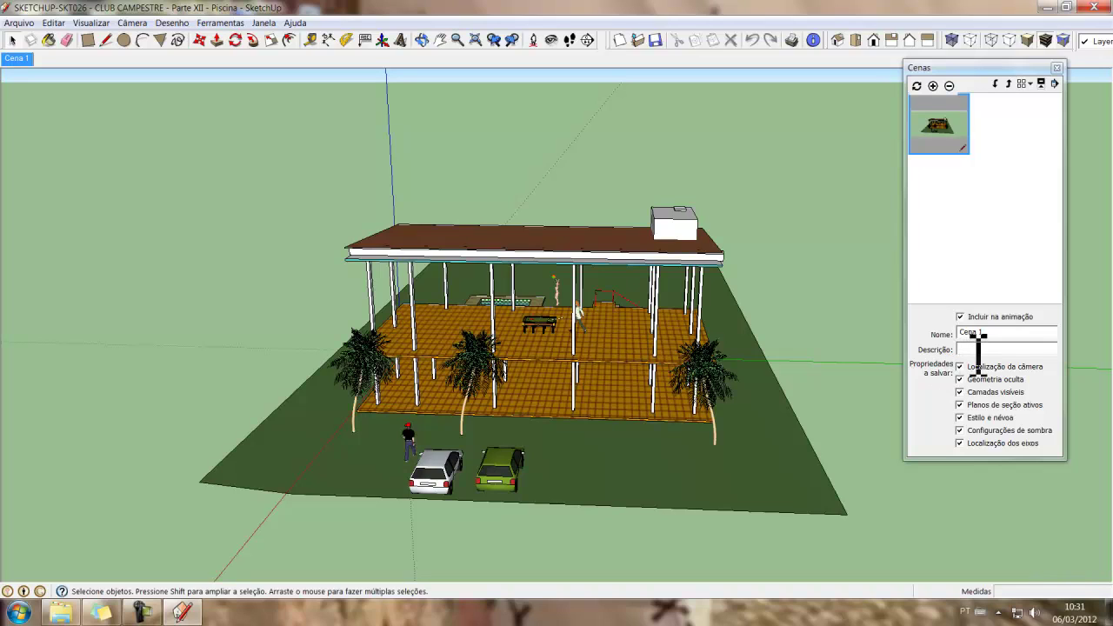
{"action": "left_click", "coordinate": [979, 349]}
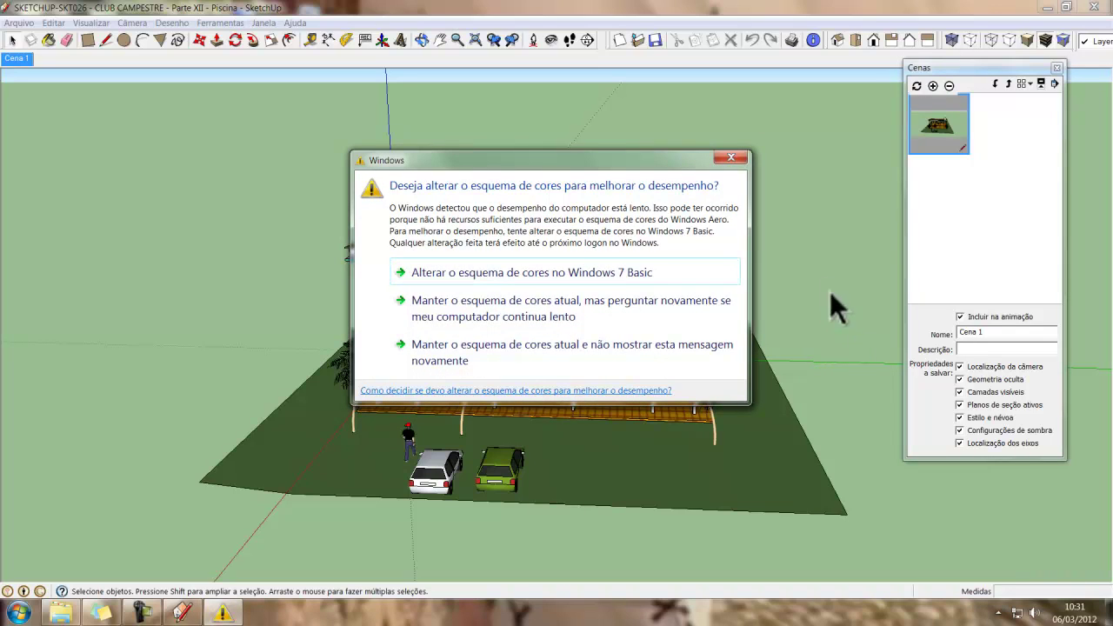
{"action": "left_click", "coordinate": [731, 157]}
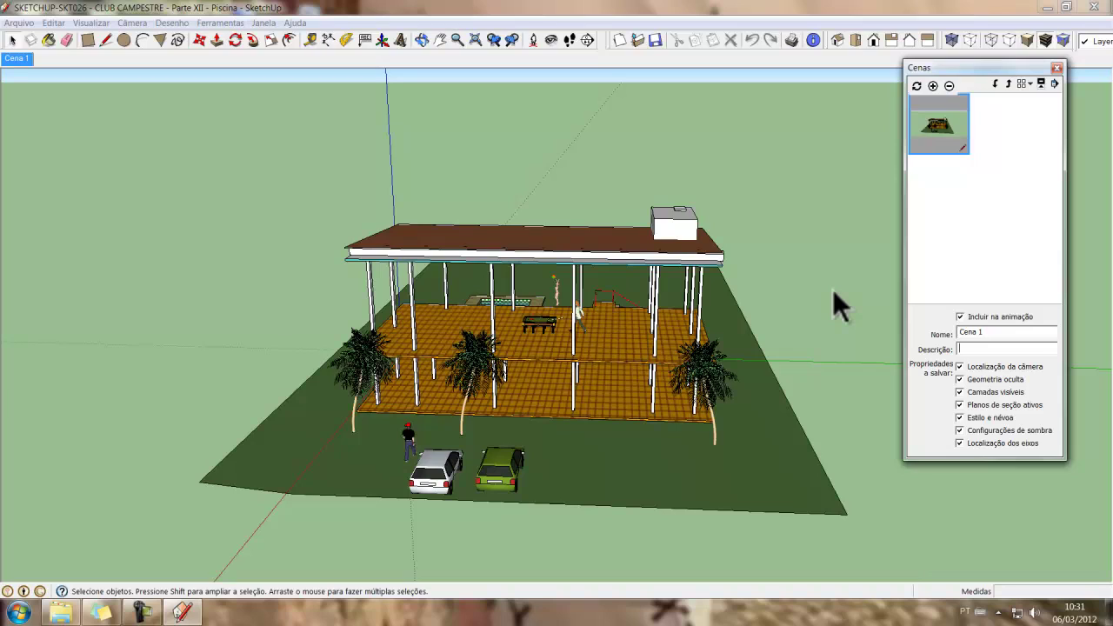
{"action": "type", "text": "R"}
{"action": "type", "text": "ast"}
{"action": "type", "text": "rear c"}
{"action": "type", "text": "arros"}
Add a side view as scene Cena 2 described 'Rastrear sinuca', then orbit toward the house and pool
{"action": "mouse_move", "coordinate": [845, 480]}
{"action": "middle_mouse_down"}
{"action": "mouse_move", "coordinate": [642, 486]}
{"action": "mouse_move", "coordinate": [493, 464]}
{"action": "middle_mouse_up"}
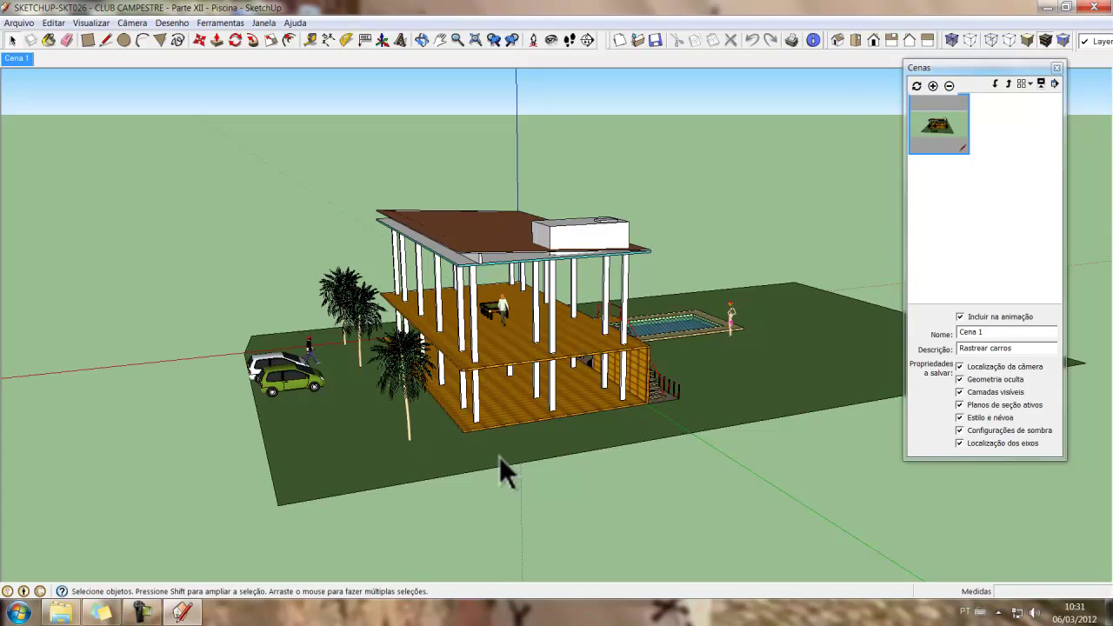
{"action": "left_click", "coordinate": [933, 85]}
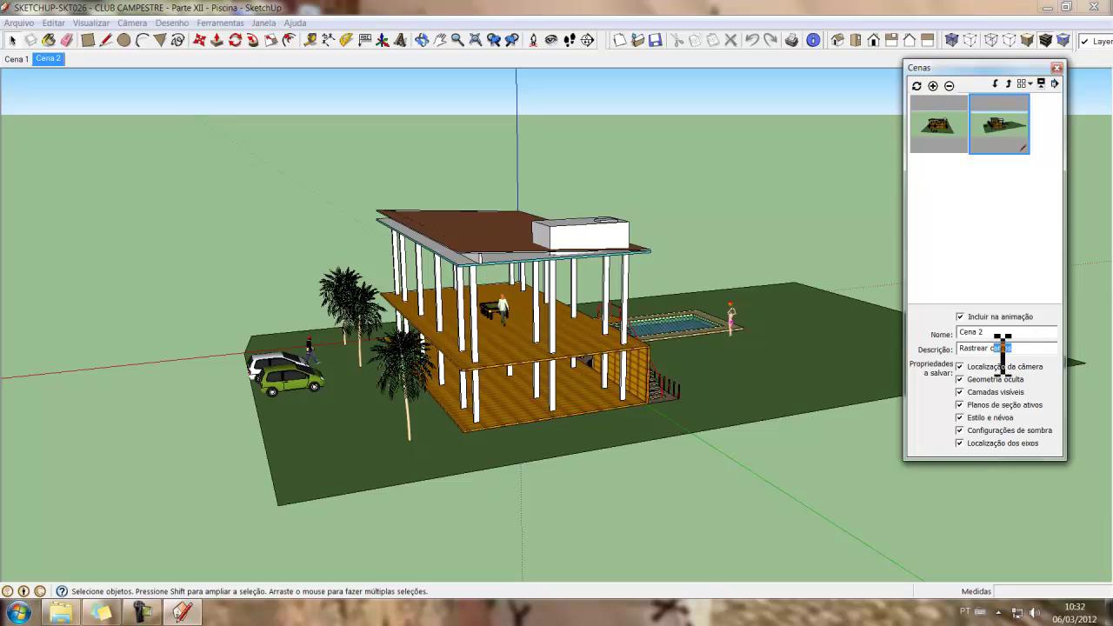
{"action": "double_click", "coordinate": [1002, 348]}
{"action": "type", "text": "sinuc"}
{"action": "type", "text": "a"}
{"action": "mouse_move", "coordinate": [758, 487]}
{"action": "middle_mouse_down"}
{"action": "mouse_move", "coordinate": [600, 496]}
{"action": "mouse_move", "coordinate": [454, 480]}
{"action": "mouse_move", "coordinate": [435, 495]}
{"action": "mouse_move", "coordinate": [413, 480]}
{"action": "mouse_move", "coordinate": [432, 496]}
{"action": "mouse_move", "coordinate": [418, 483]}
{"action": "middle_mouse_up"}
{"action": "scroll", "coordinate": [435, 478], "scroll_direction": "up", "scroll_amount": 2}
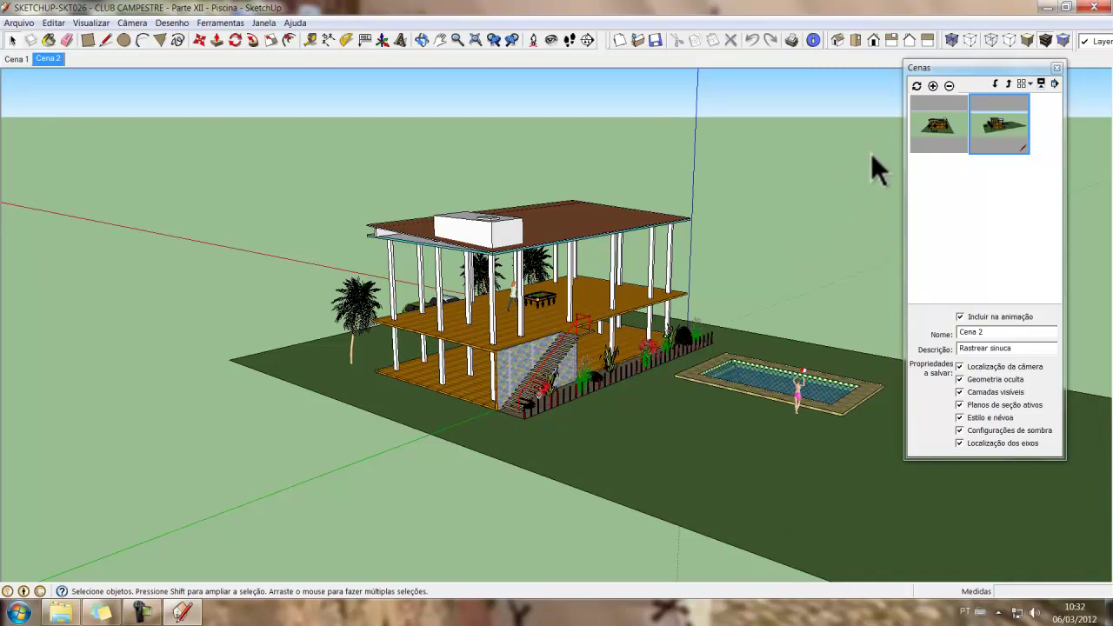
Add the house-and-pool view as scene Cena 3, replacing 'sinuca' with 'jardim' in its description
{"action": "left_click", "coordinate": [933, 85]}
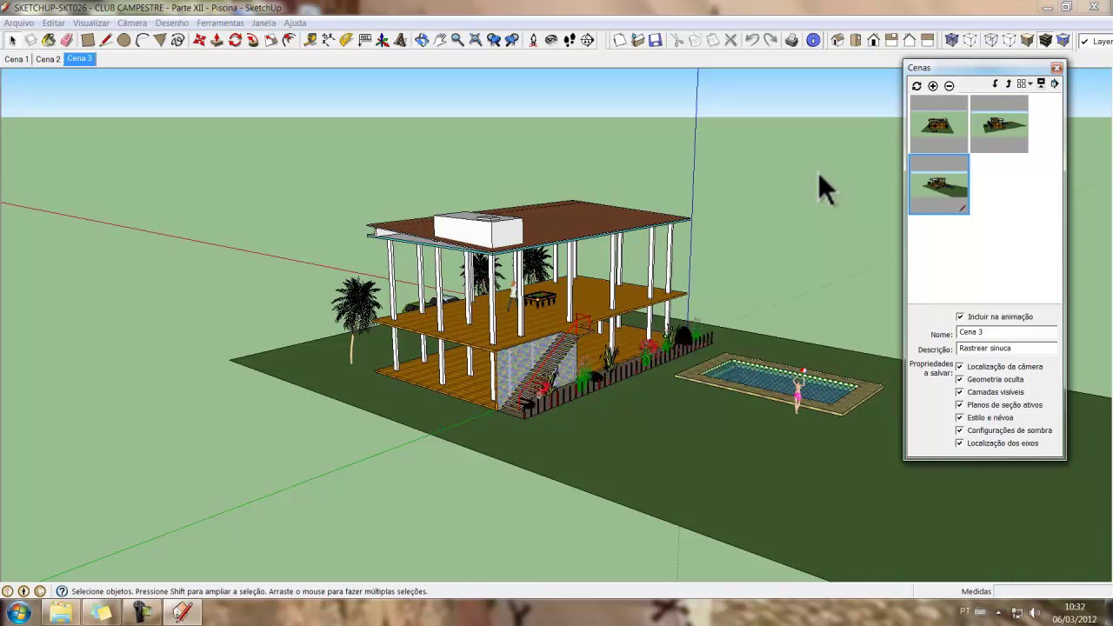
{"action": "double_click", "coordinate": [1000, 348]}
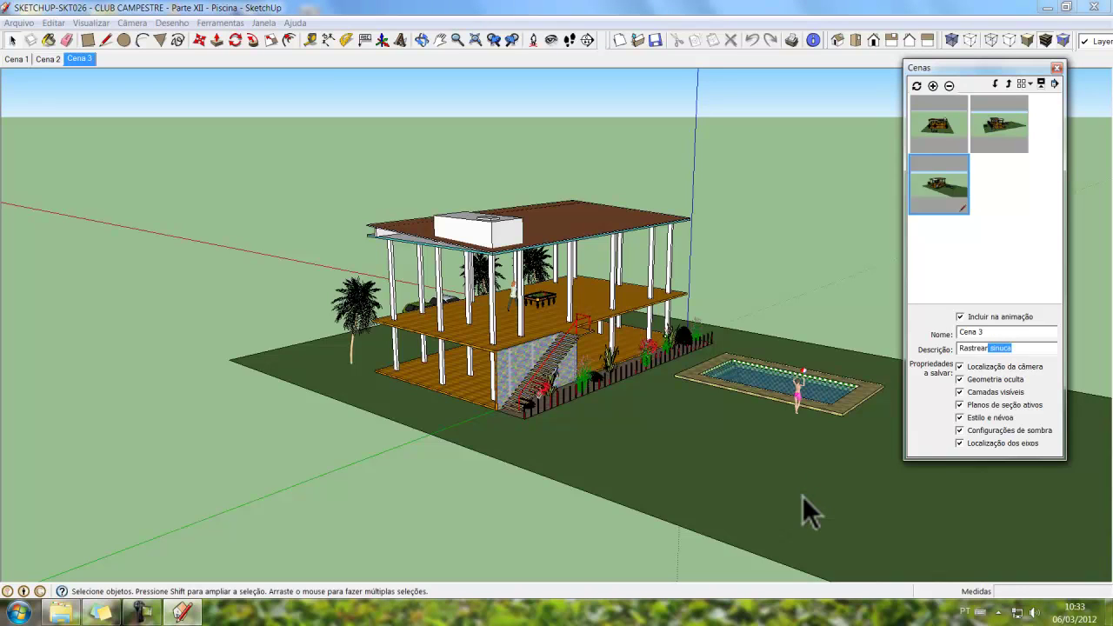
{"action": "type", "text": "j"}
{"action": "type", "text": "ardim"}
Choose Arquivo > Exportar > Animação to export the scenes as an animation
{"action": "left_click", "coordinate": [17, 23]}
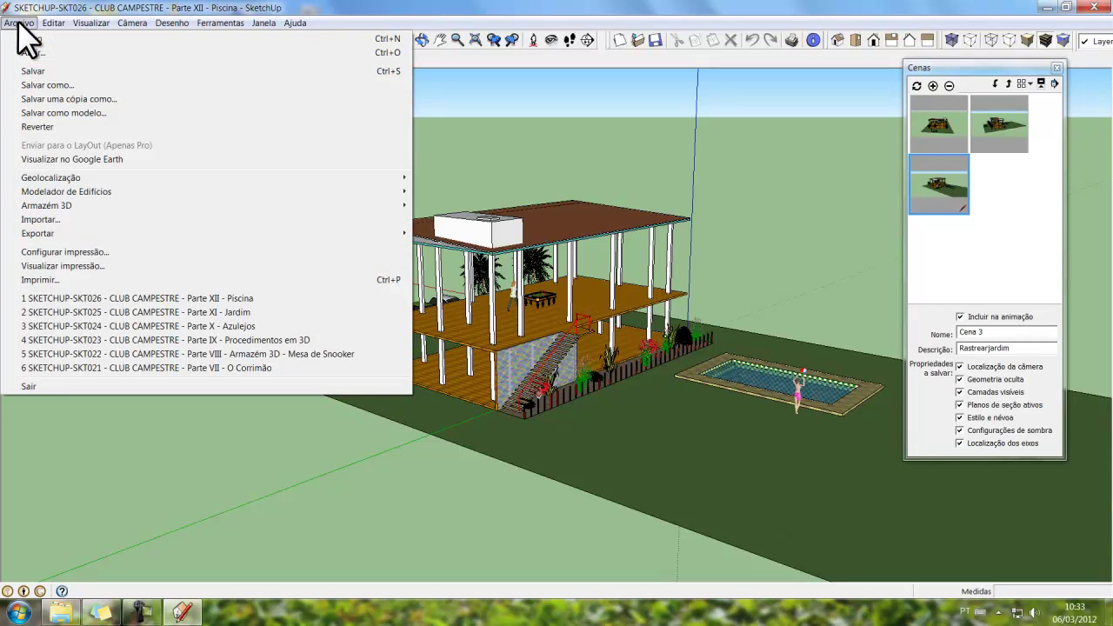
{"action": "mouse_move", "coordinate": [37, 233]}
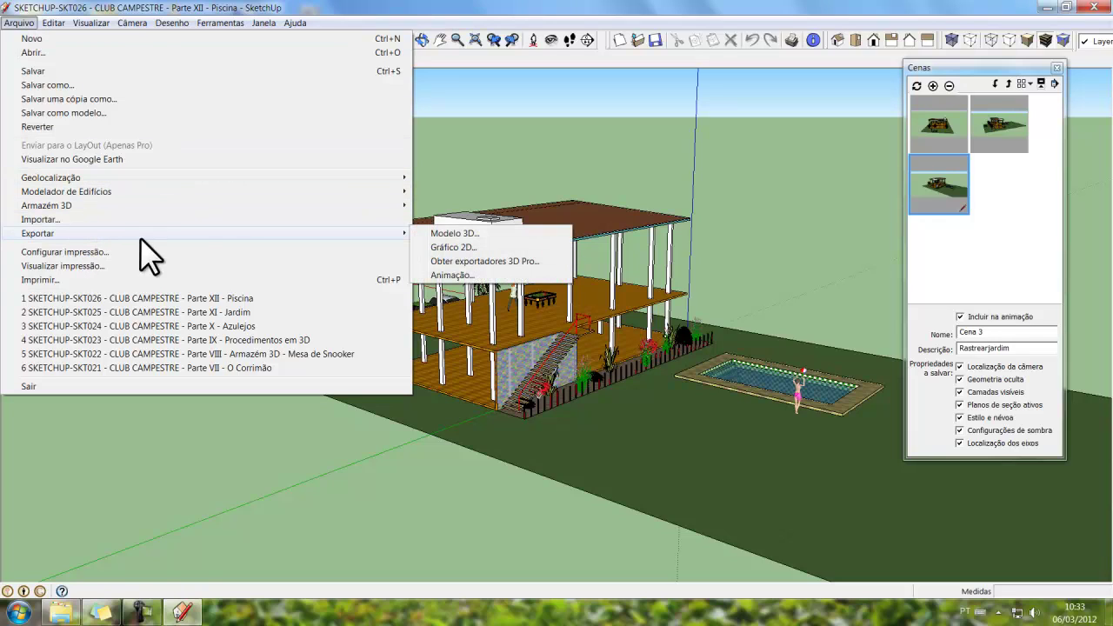
{"action": "left_click", "coordinate": [453, 294]}
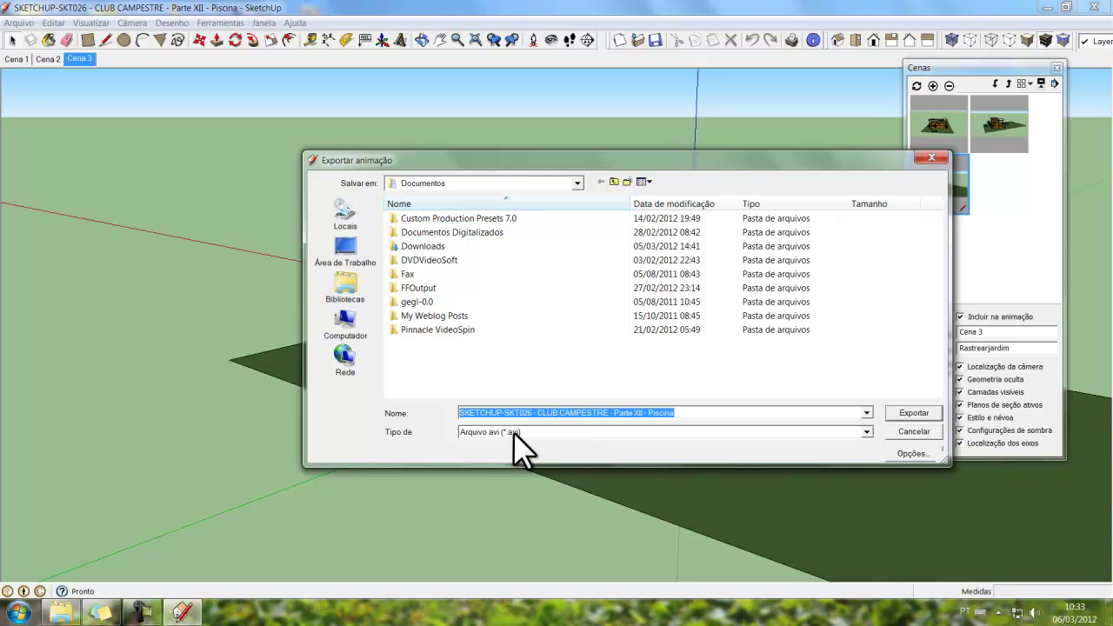
Keep Arquivo avi (*.avi) as the file type and bring up the export Opções
{"action": "left_click", "coordinate": [867, 432]}
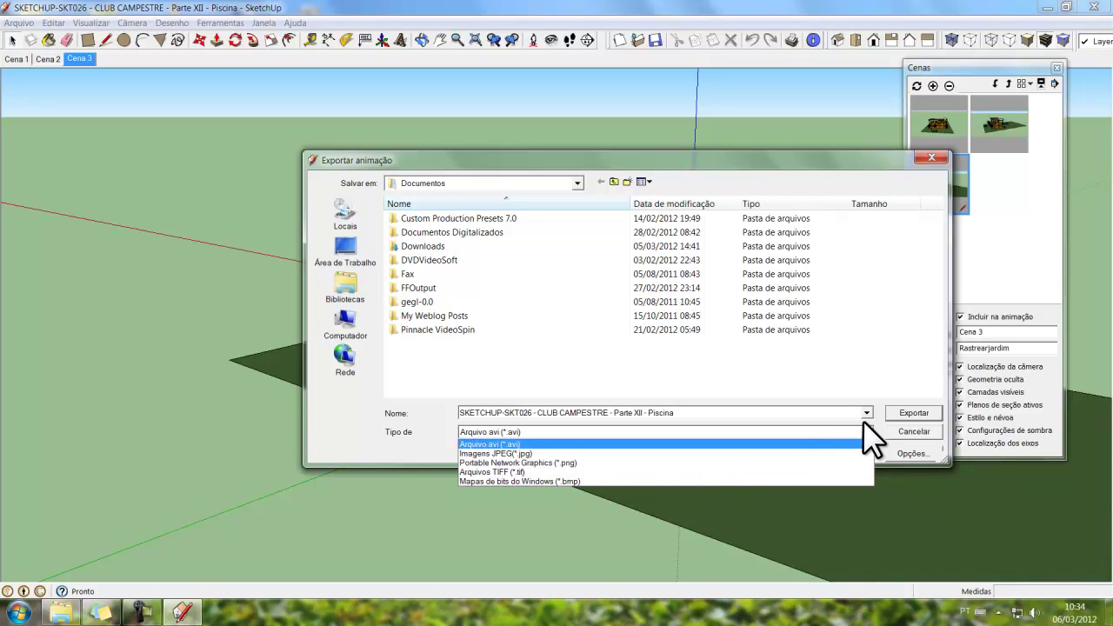
{"action": "left_click", "coordinate": [869, 426]}
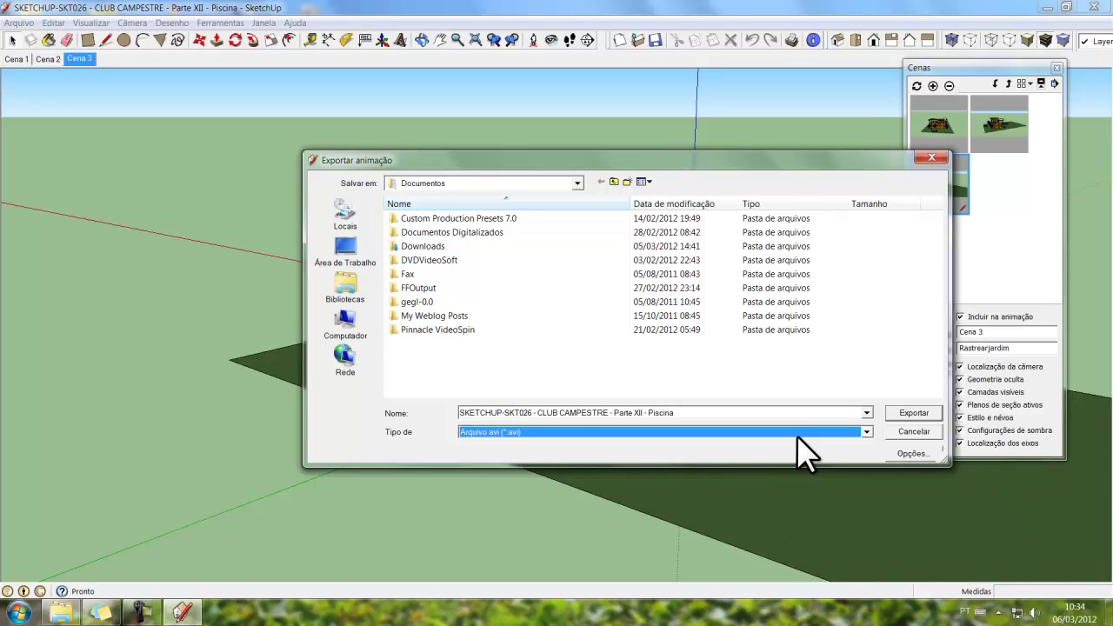
{"action": "left_click", "coordinate": [905, 454]}
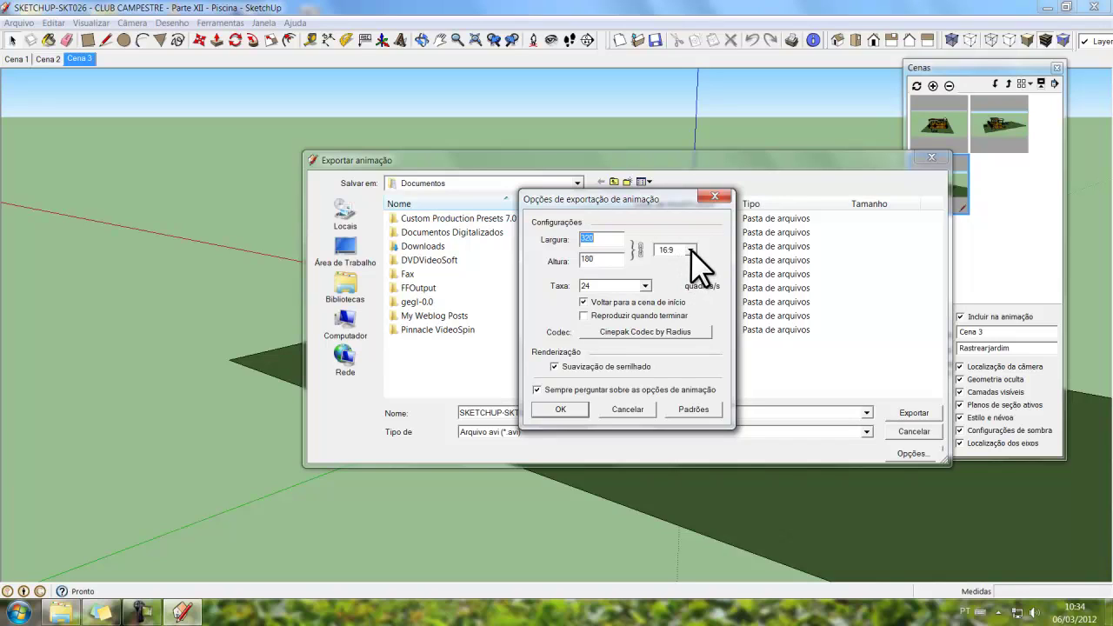
Set the animation to 320 × 240 at 4:3 and 10 frames per second, then confirm
{"action": "left_click", "coordinate": [692, 250]}
{"action": "left_click", "coordinate": [678, 260]}
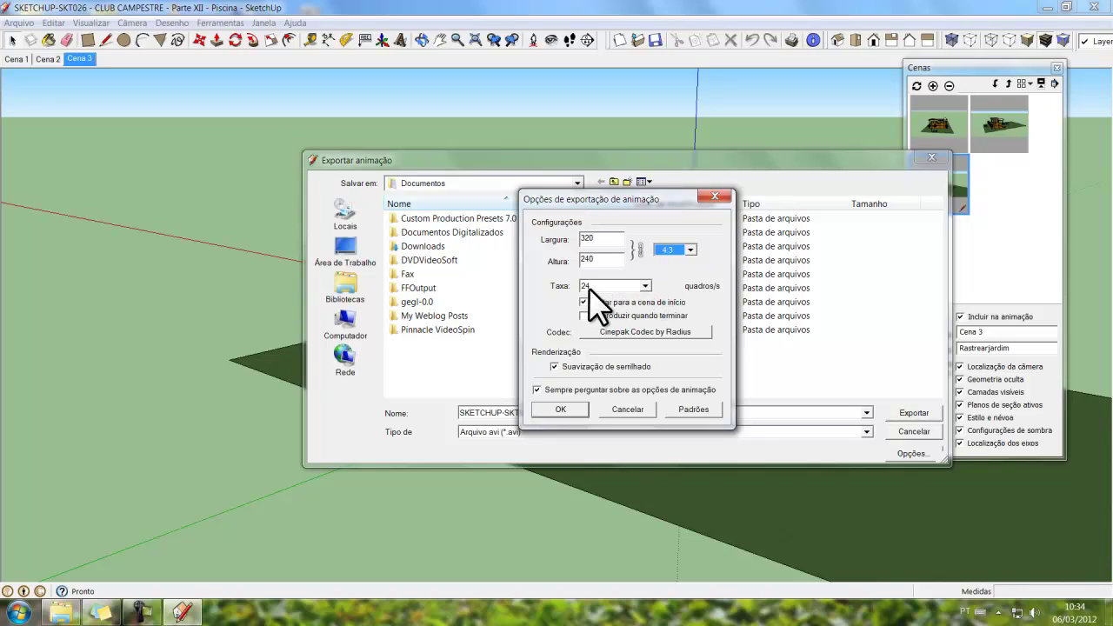
{"action": "left_click", "coordinate": [645, 286]}
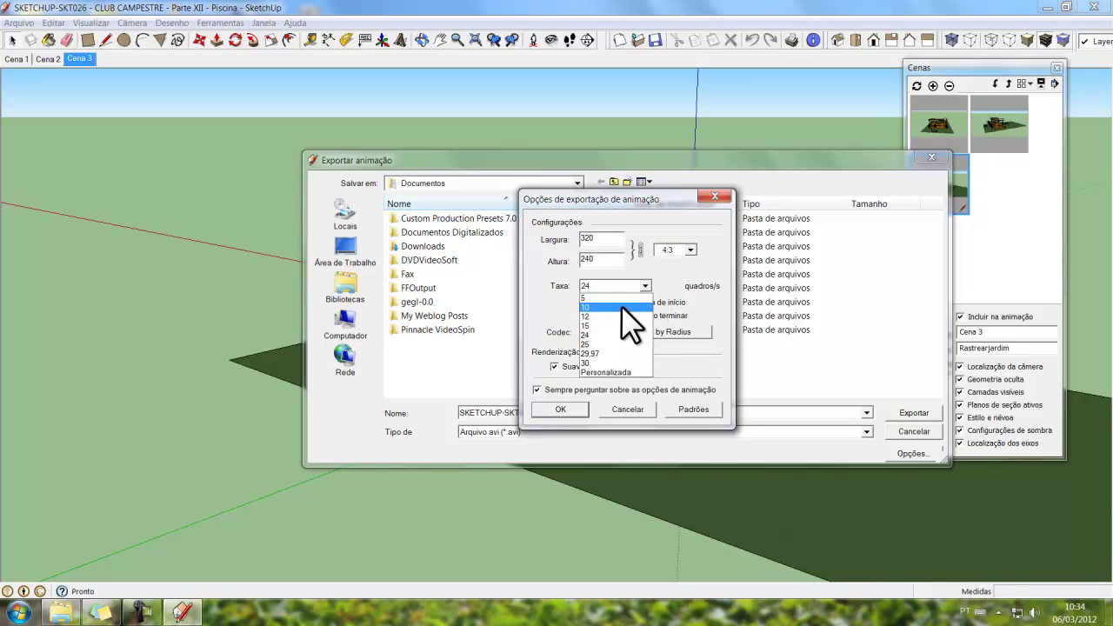
{"action": "left_click", "coordinate": [621, 306]}
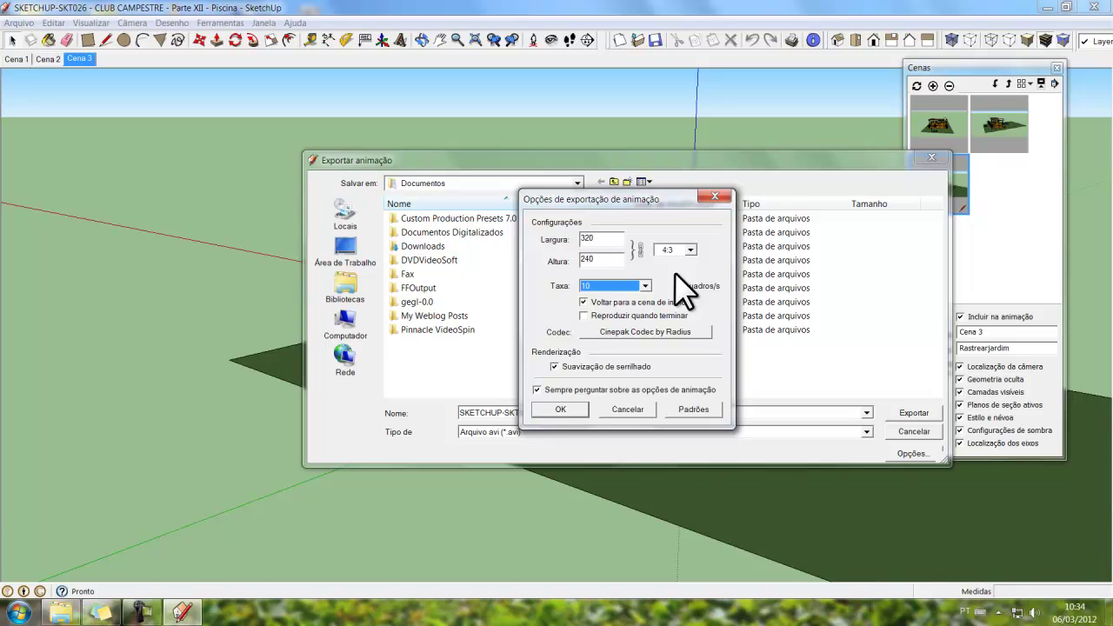
{"action": "left_click", "coordinate": [557, 408]}
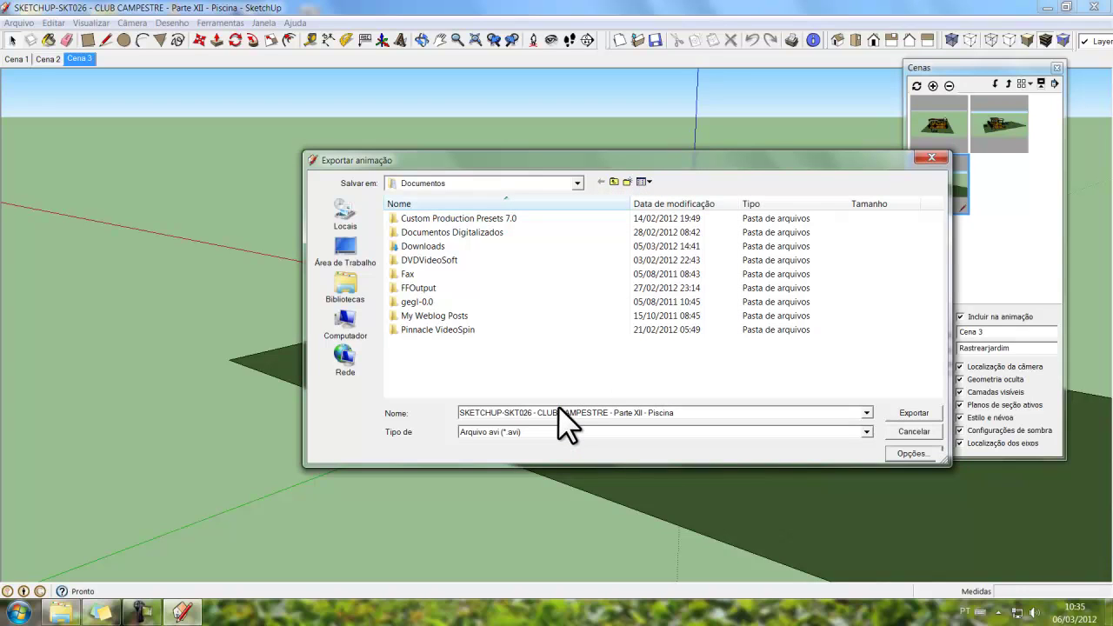
Export the club house scene animation as an AVI into Documentos
{"action": "left_click", "coordinate": [913, 414]}
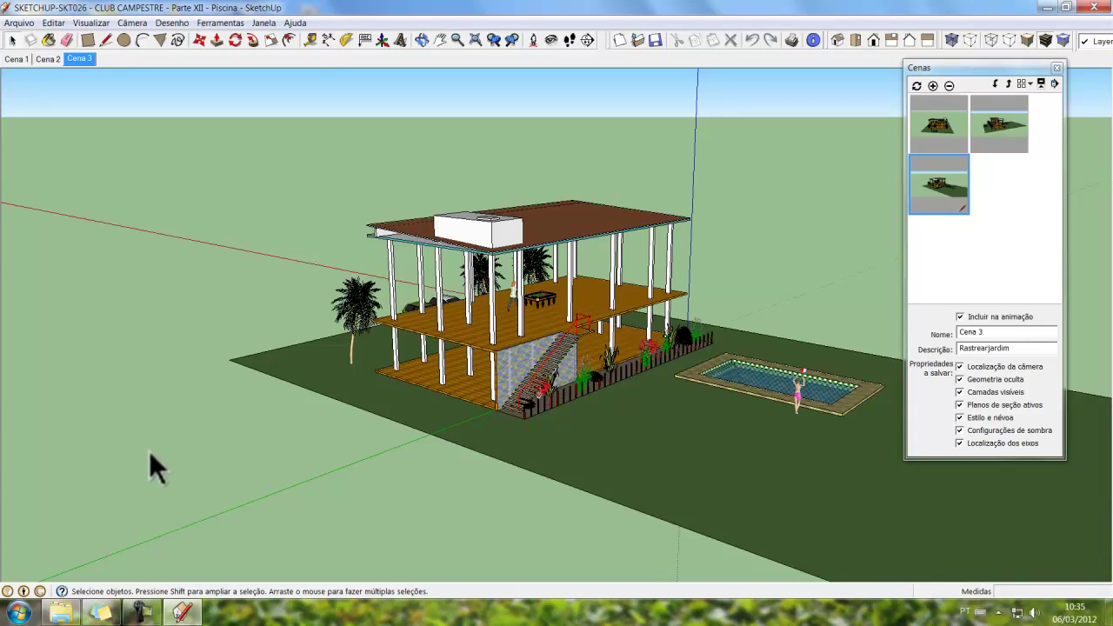
Open the Documentos library from the Start menu
{"action": "left_click", "coordinate": [17, 612]}
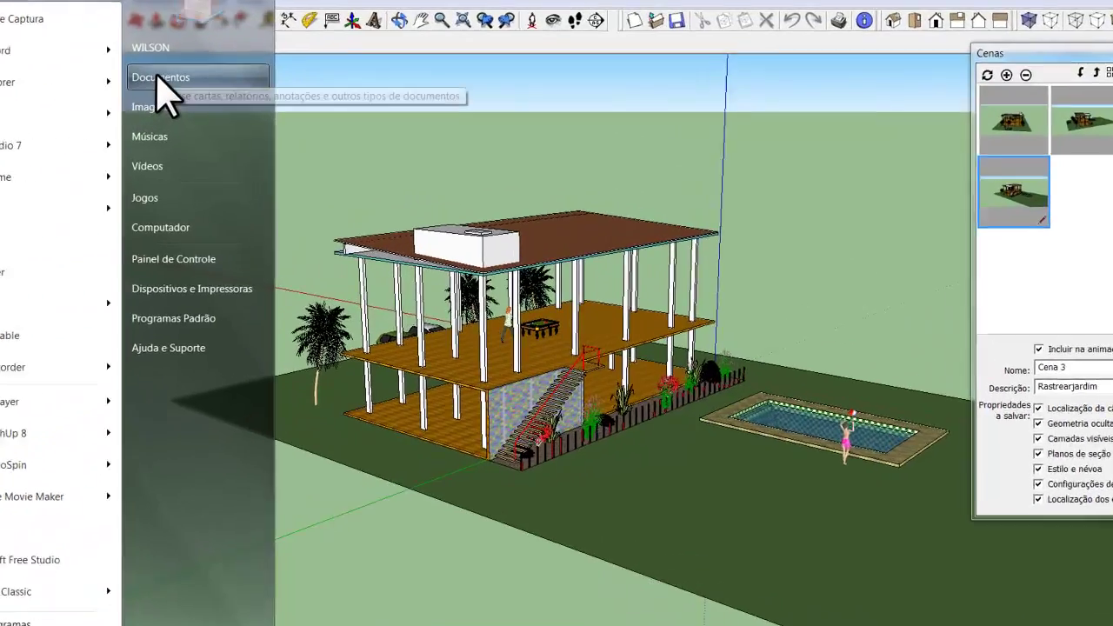
{"action": "left_click", "coordinate": [209, 89]}
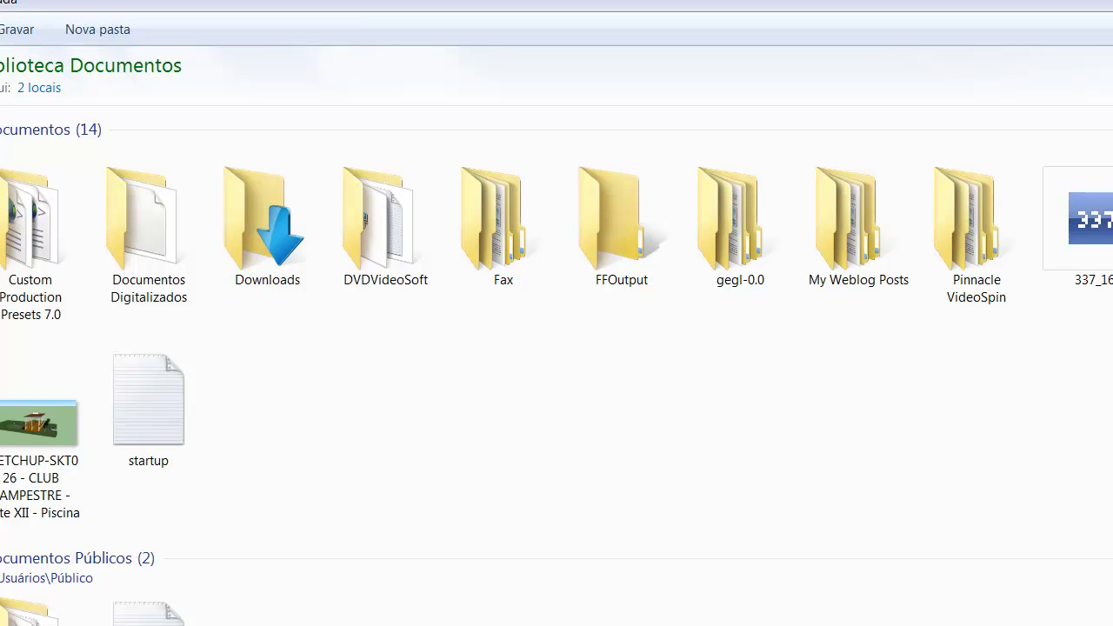
Play 'Parte XII - Piscina.avi' in VLC, then close the player
{"action": "double_click", "coordinate": [1056, 59]}
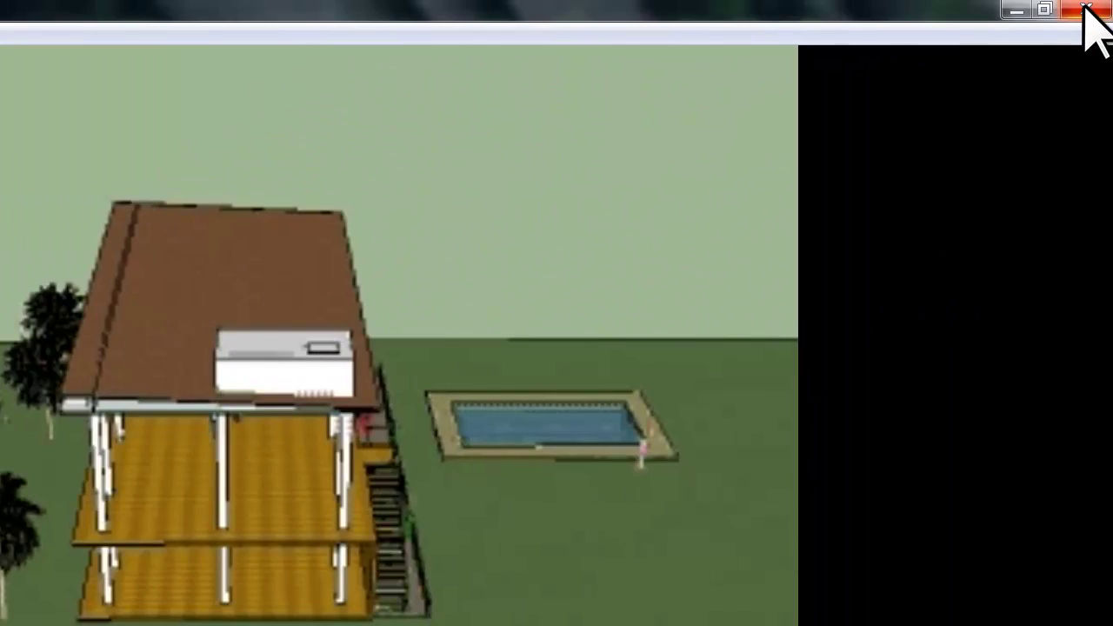
{"action": "left_click", "coordinate": [1083, 9]}
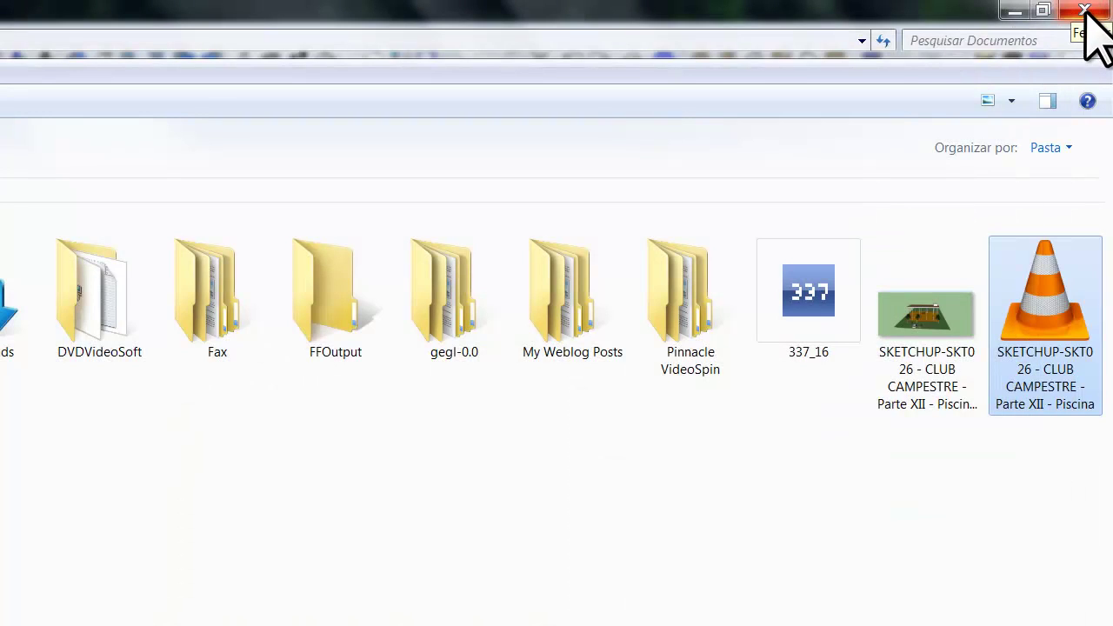
Close the Documentos window and the Cenas panel to return to the model
{"action": "left_click", "coordinate": [1083, 8]}
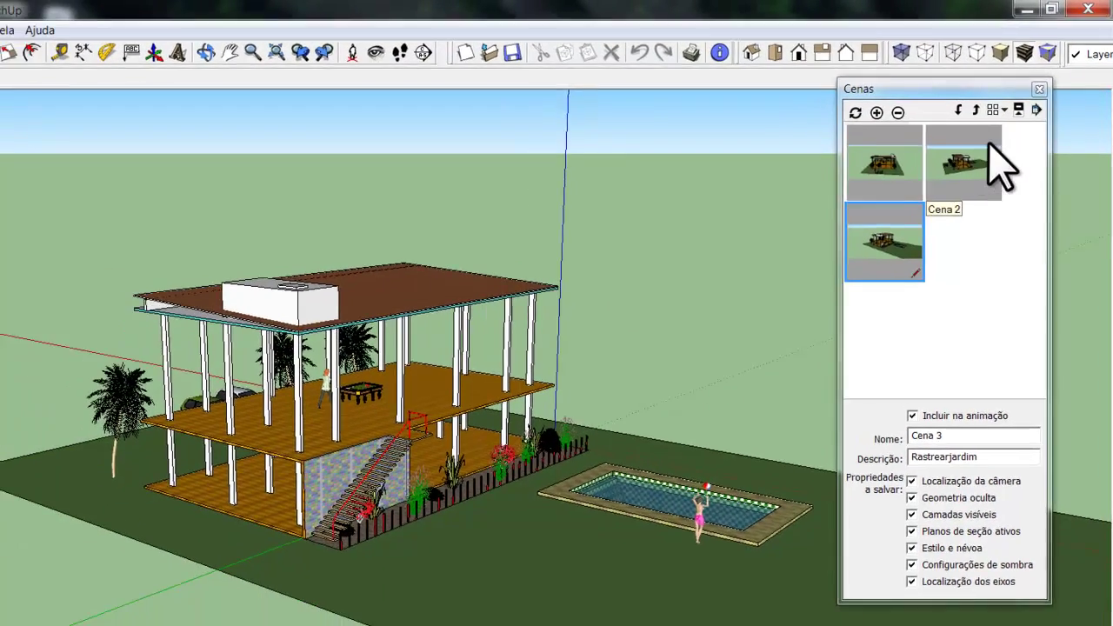
{"action": "left_click", "coordinate": [1057, 68]}
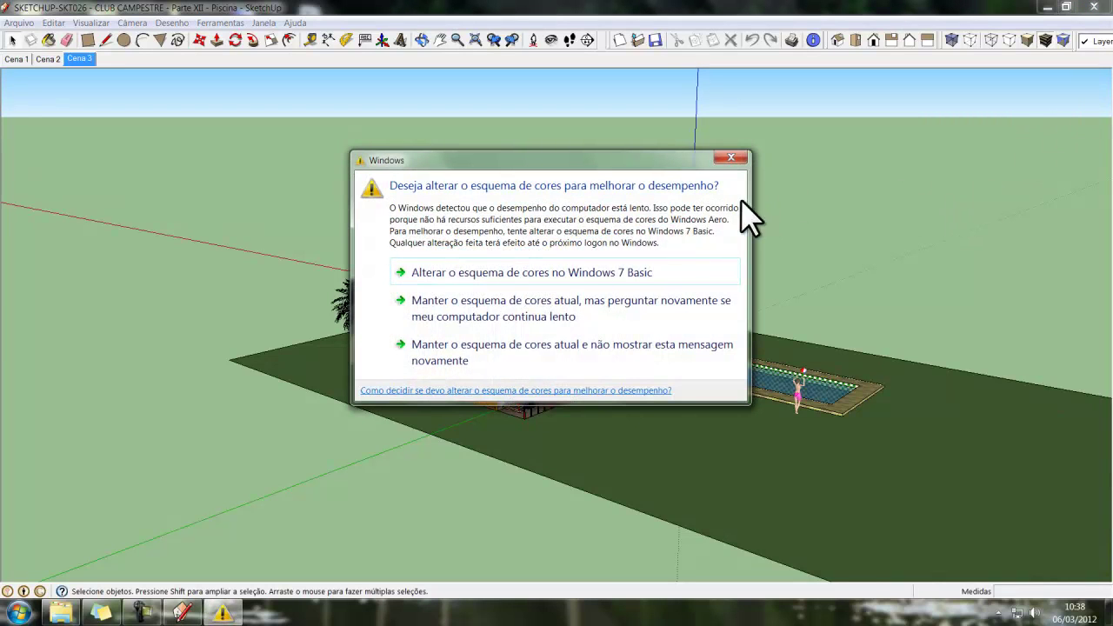
Close the Windows 'Deseja alterar o esquema de cores' prompt to reveal the club house and pool
{"action": "left_click", "coordinate": [730, 158]}
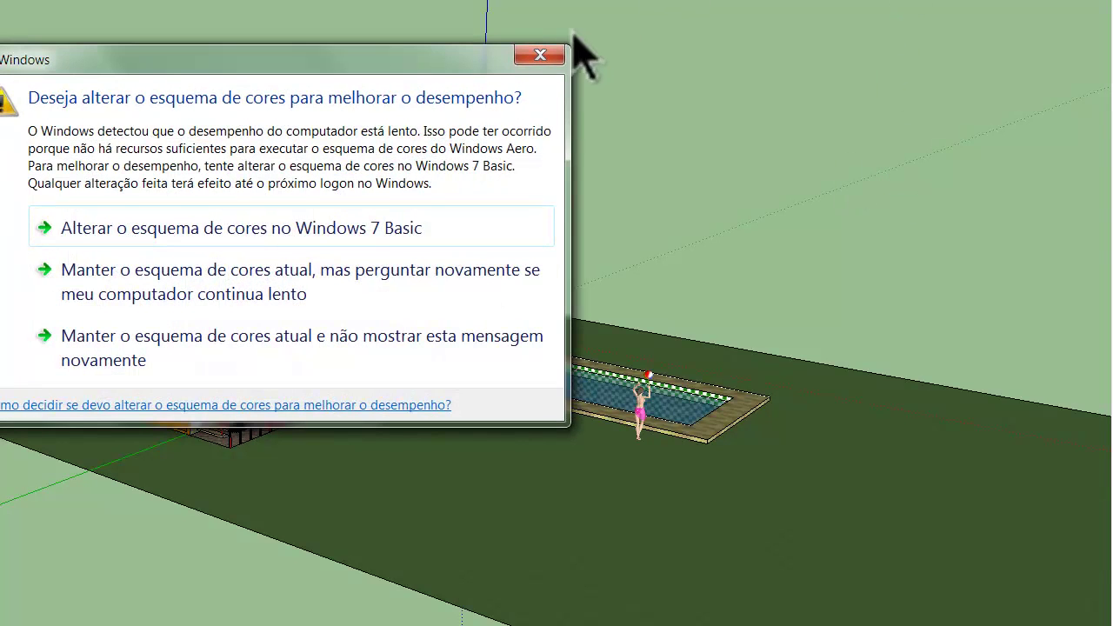
{"action": "left_click", "coordinate": [536, 57]}
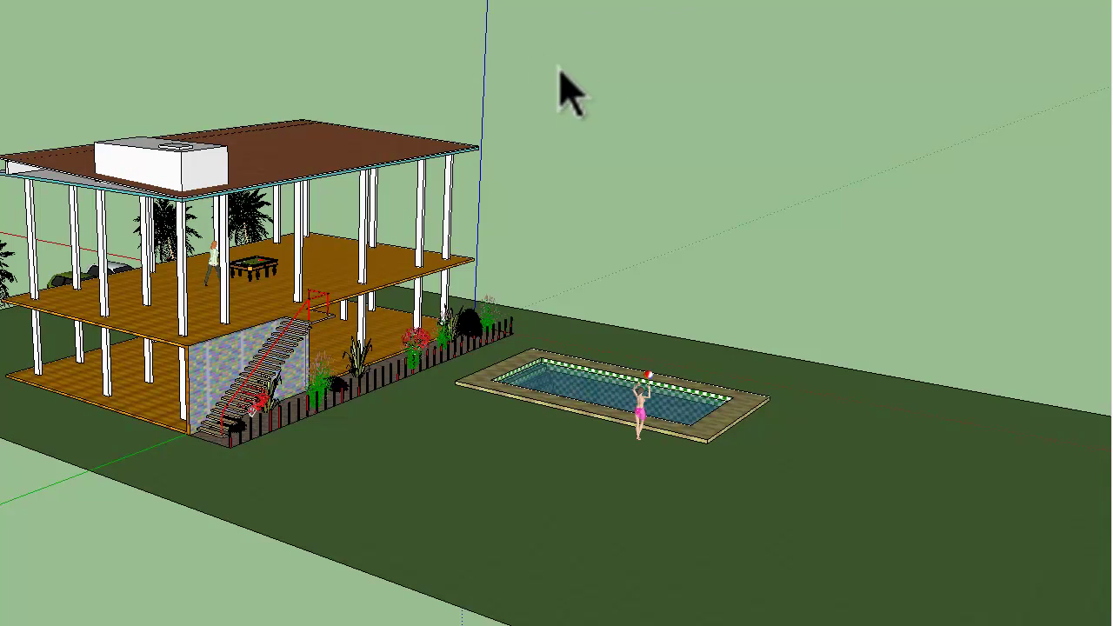